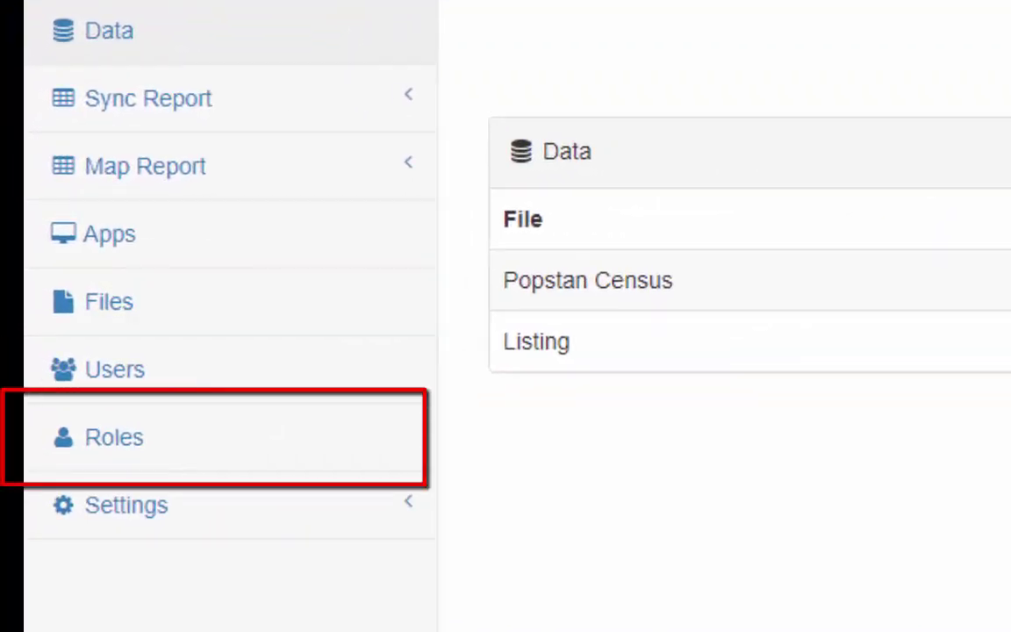
Step: Open CSWeb's Roles page listing the existing user roles
{"action": "left_click", "coordinate": [175, 461]}
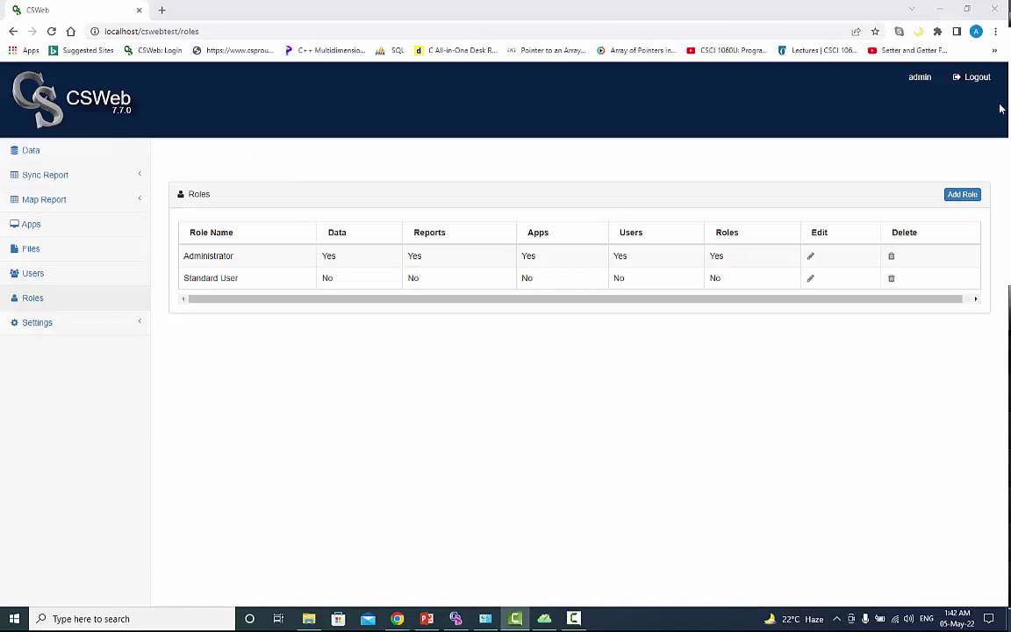
Step: Add a role named 'View Reports' with only the Reports dashboard ticked
{"action": "left_click", "coordinate": [962, 194]}
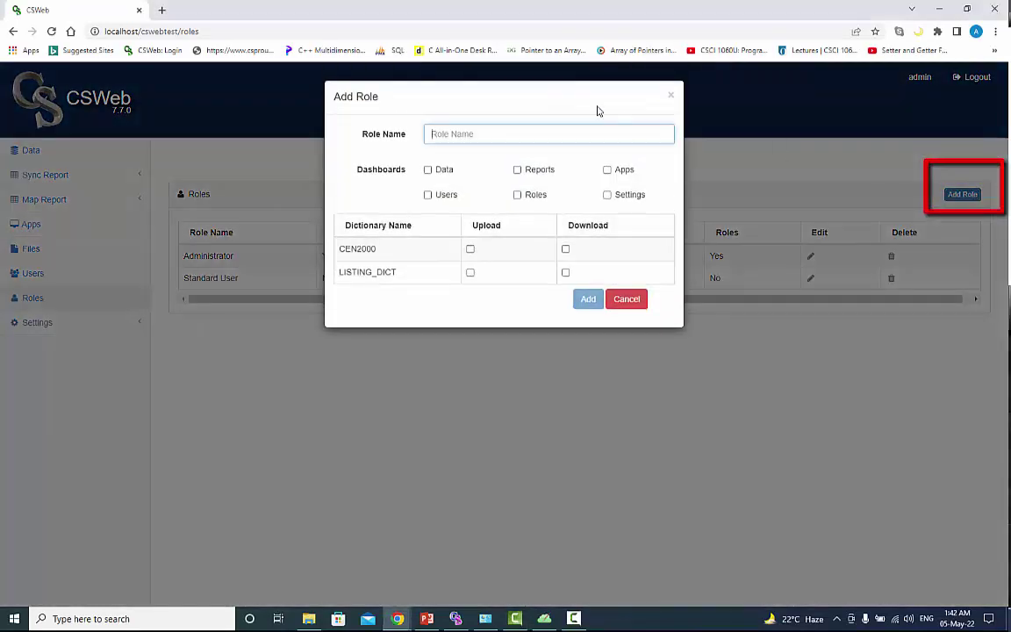
{"action": "type", "text": "V"}
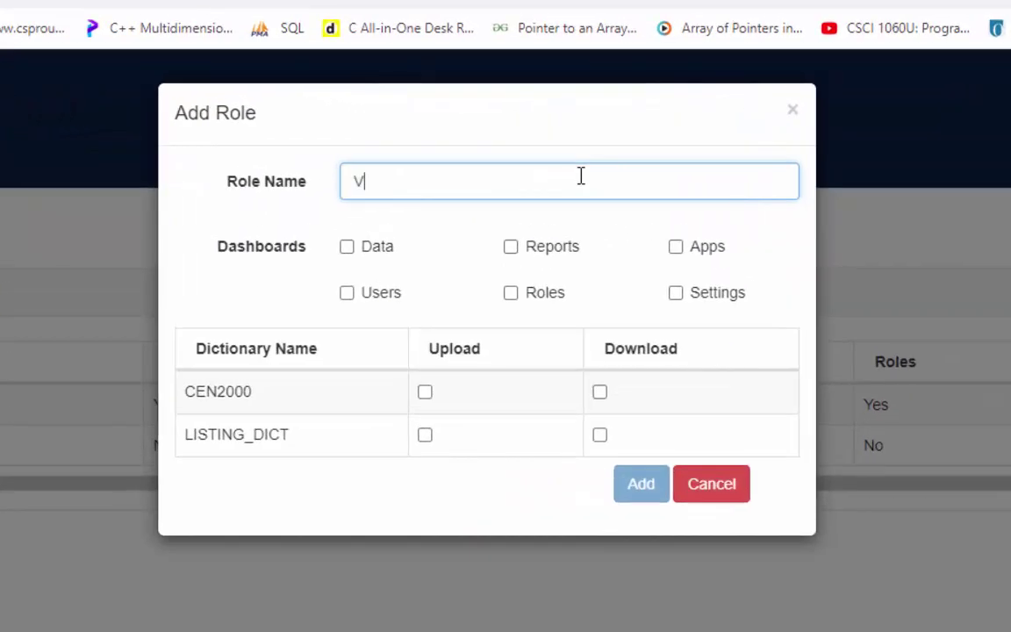
{"action": "type", "text": "iew Reports"}
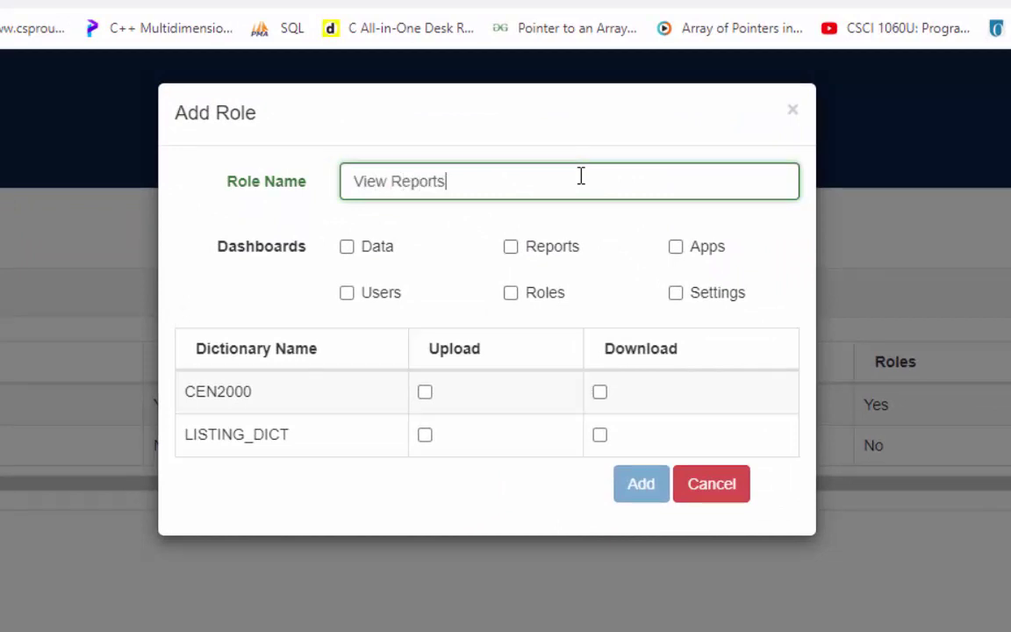
{"action": "left_click", "coordinate": [512, 250]}
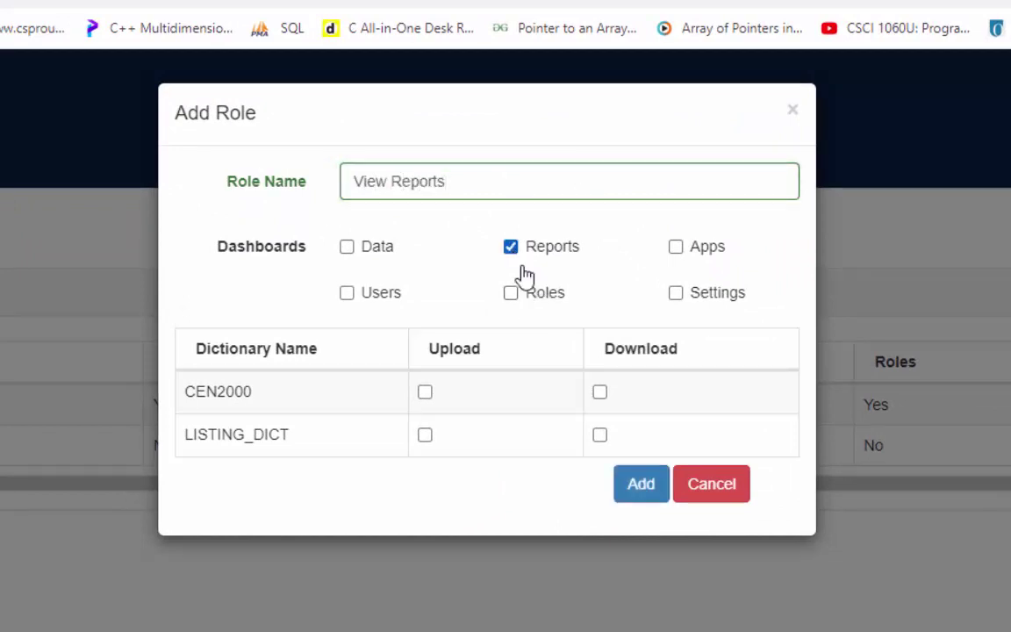
{"action": "left_click", "coordinate": [642, 494]}
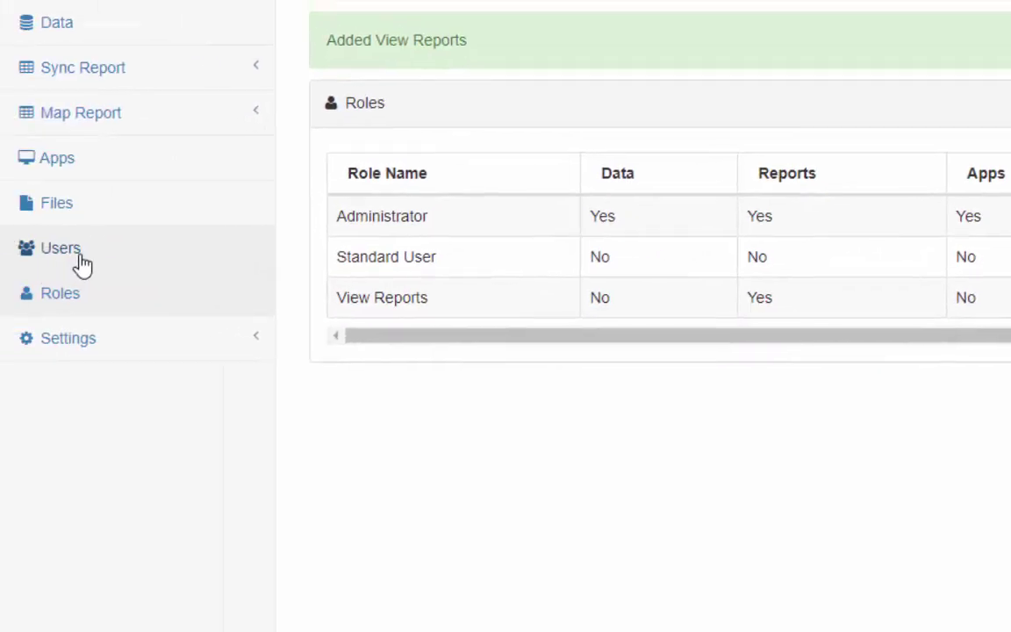
Step: Start a new user with username OfficeStaff, first name Office and last name Staf
{"action": "left_click", "coordinate": [79, 259]}
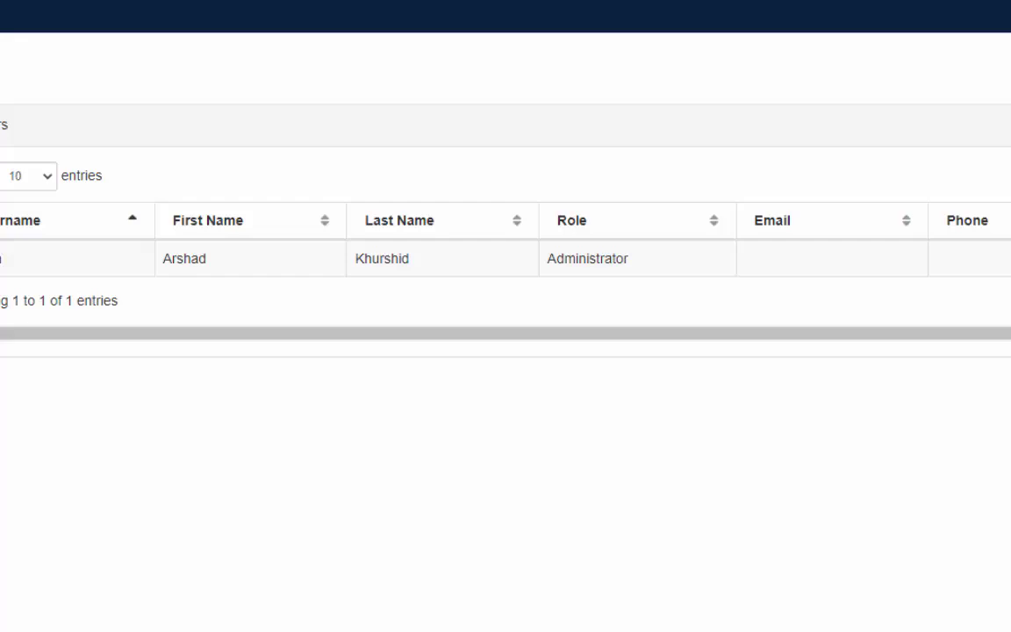
{"action": "left_click", "coordinate": [890, 137]}
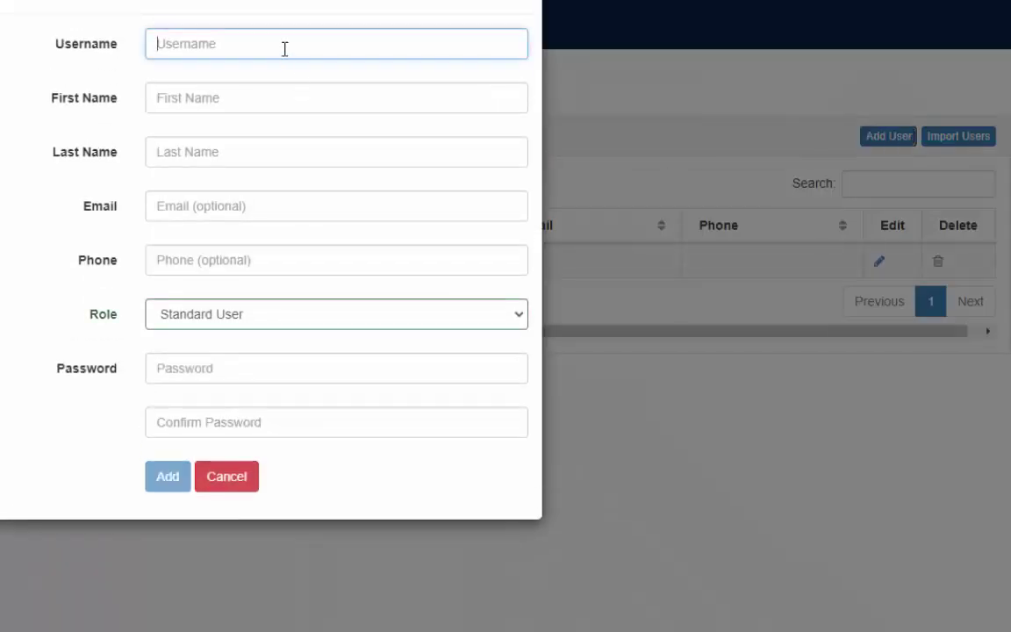
{"action": "type", "text": "Office"}
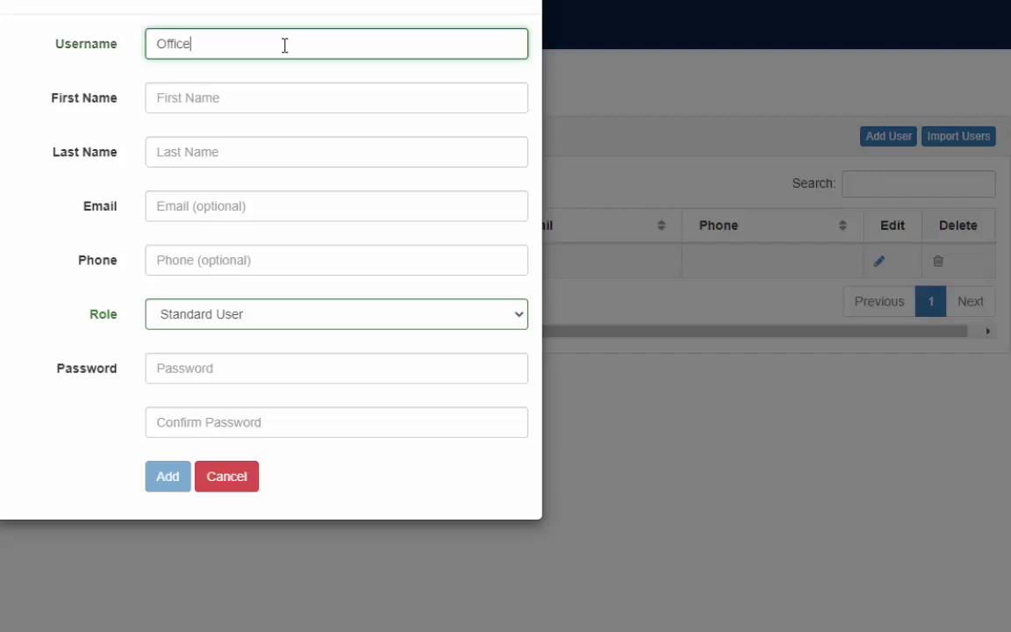
{"action": "type", "text": "Staff"}
{"action": "key", "text": "Tab"}
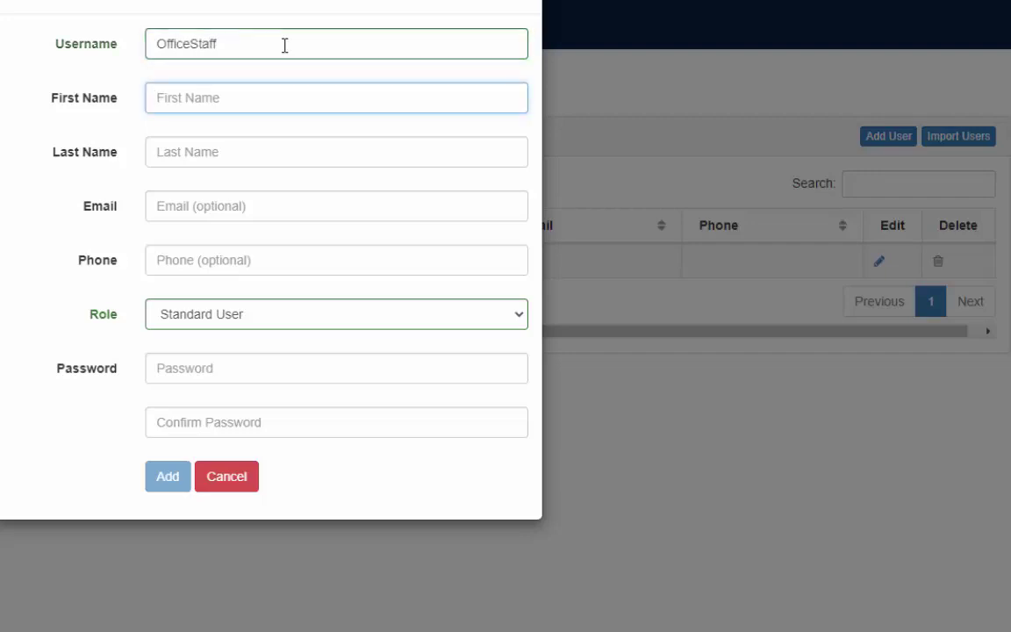
{"action": "type", "text": "Office"}
{"action": "key", "text": "Tab"}
{"action": "type", "text": "Staf"}
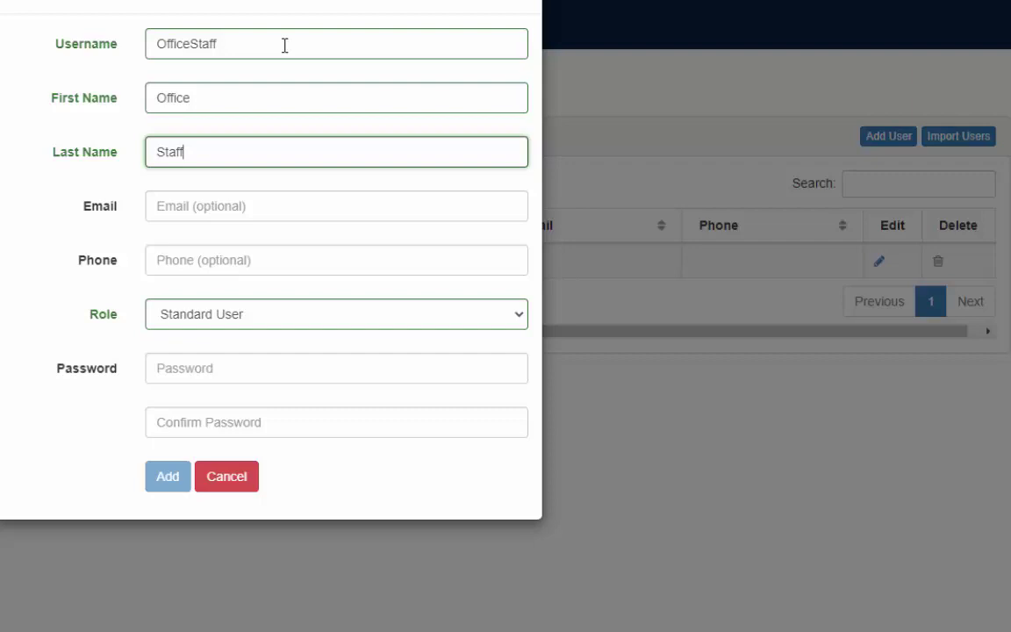
{"action": "left_click", "coordinate": [299, 208]}
{"action": "left_click", "coordinate": [275, 263]}
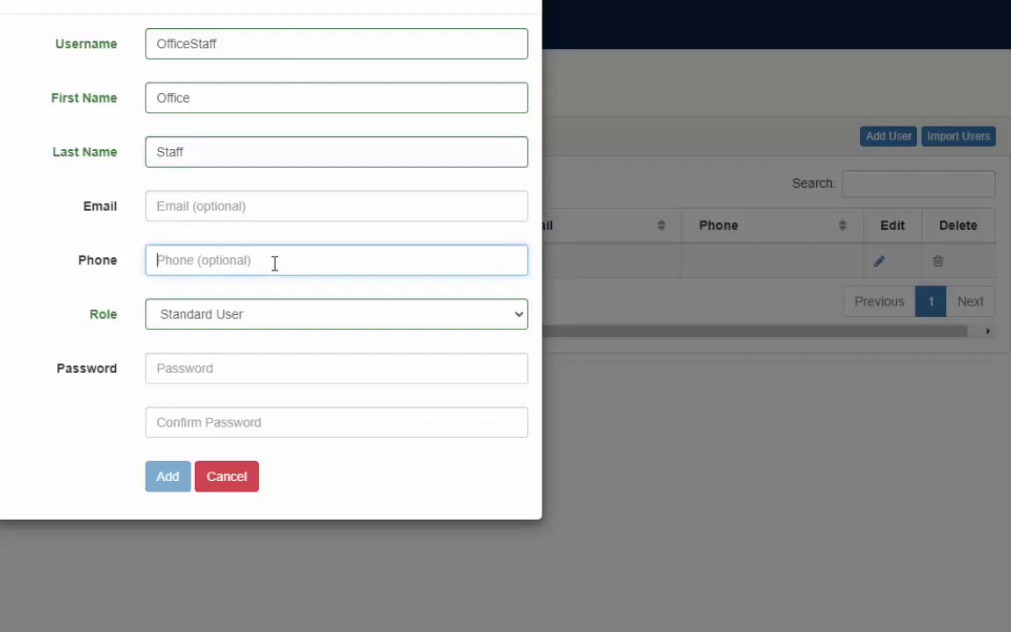
Step: Assign the View Reports role, enter and confirm the password, and create the user
{"action": "left_click", "coordinate": [274, 325]}
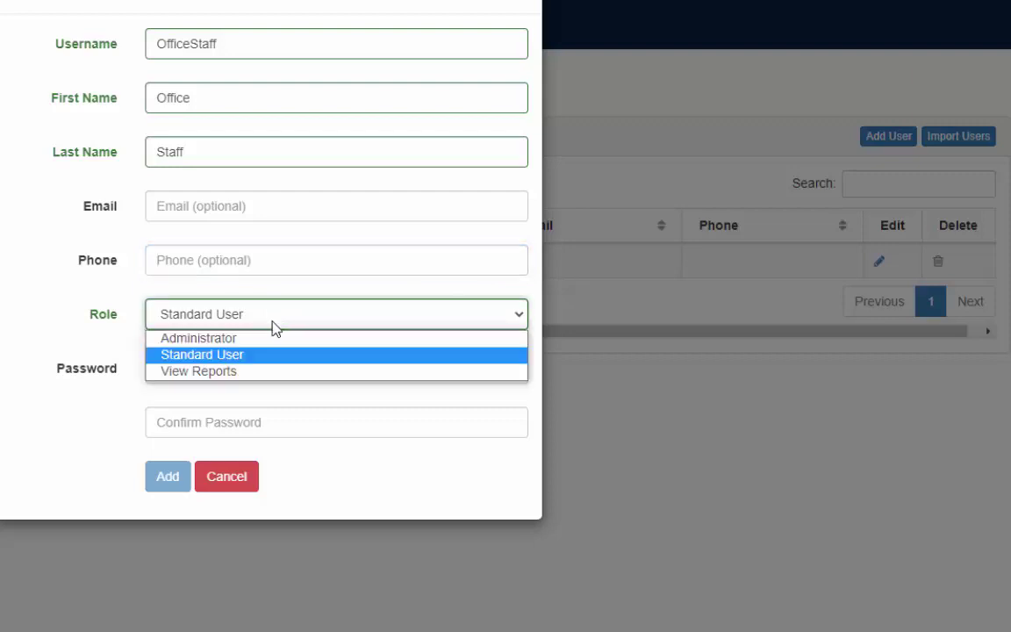
{"action": "left_click", "coordinate": [234, 376]}
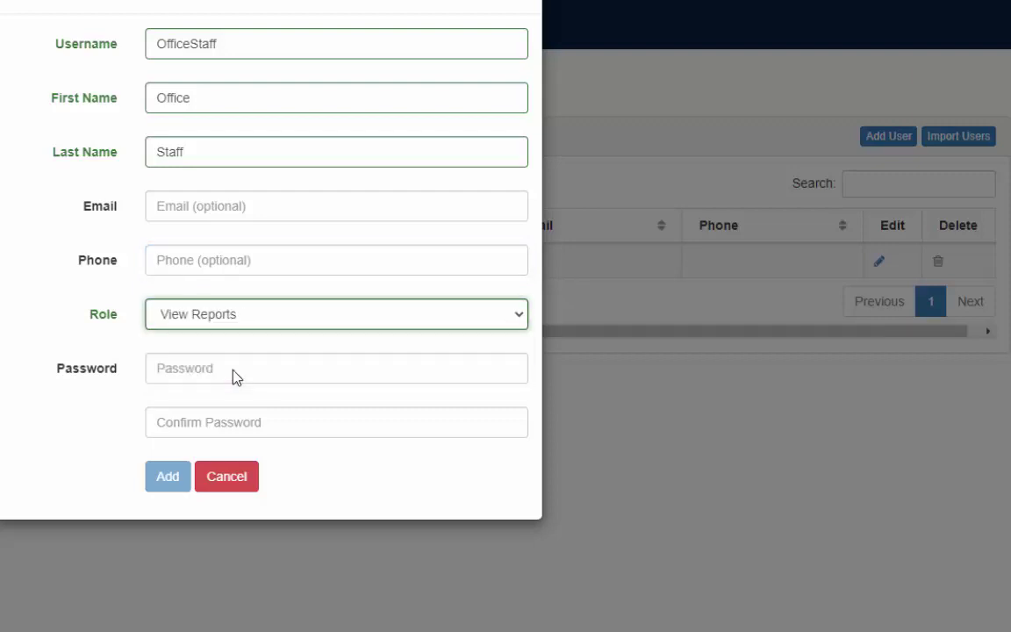
{"action": "left_click", "coordinate": [225, 368]}
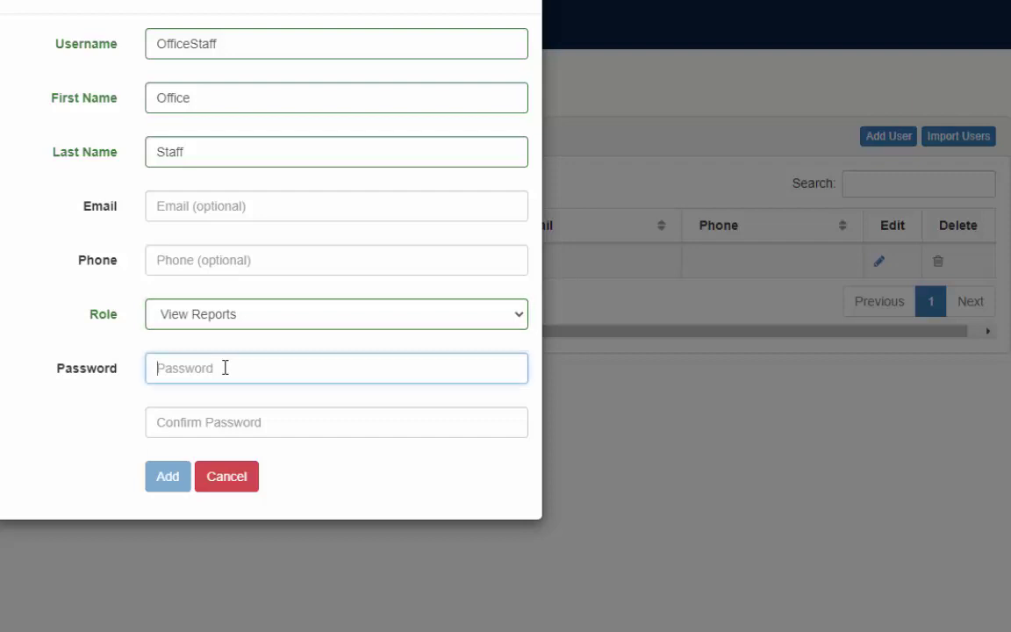
{"action": "type", "text": "•••••••••"}
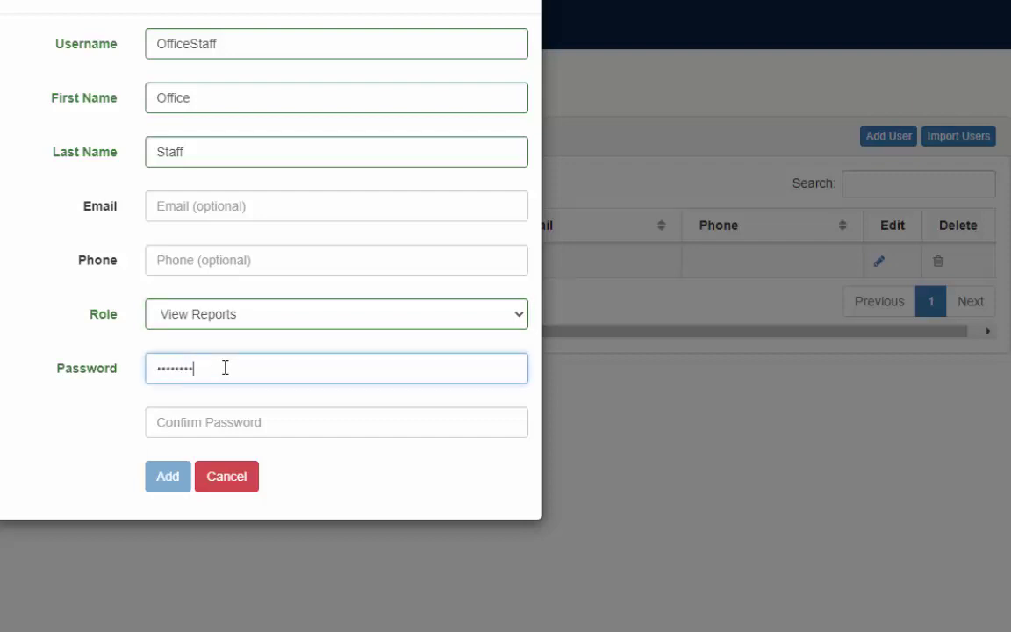
{"action": "key", "text": "Tab"}
{"action": "type", "text": "•••"}
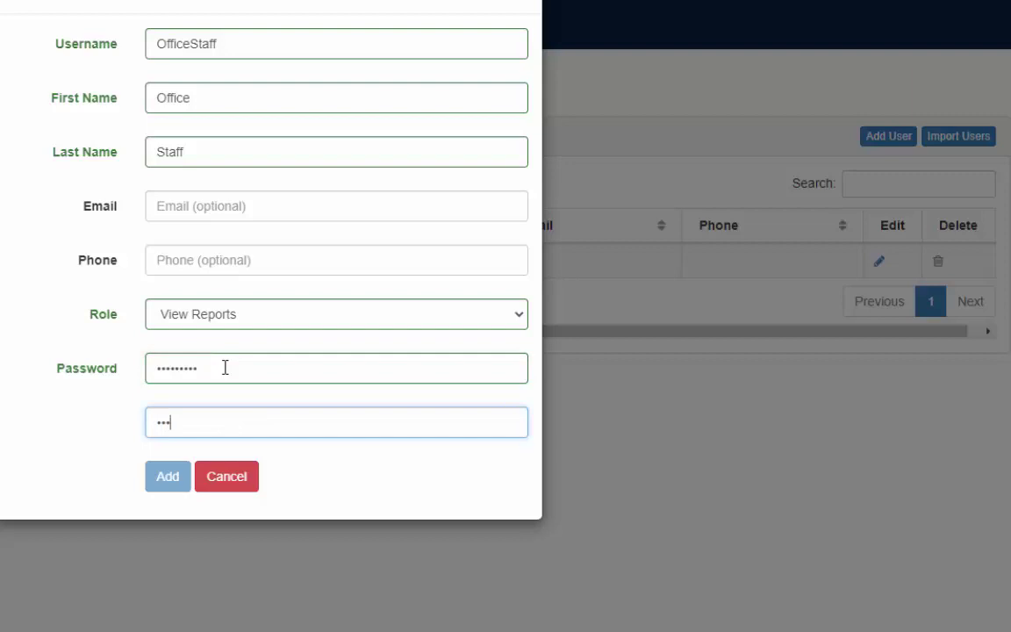
{"action": "type", "text": "••••••"}
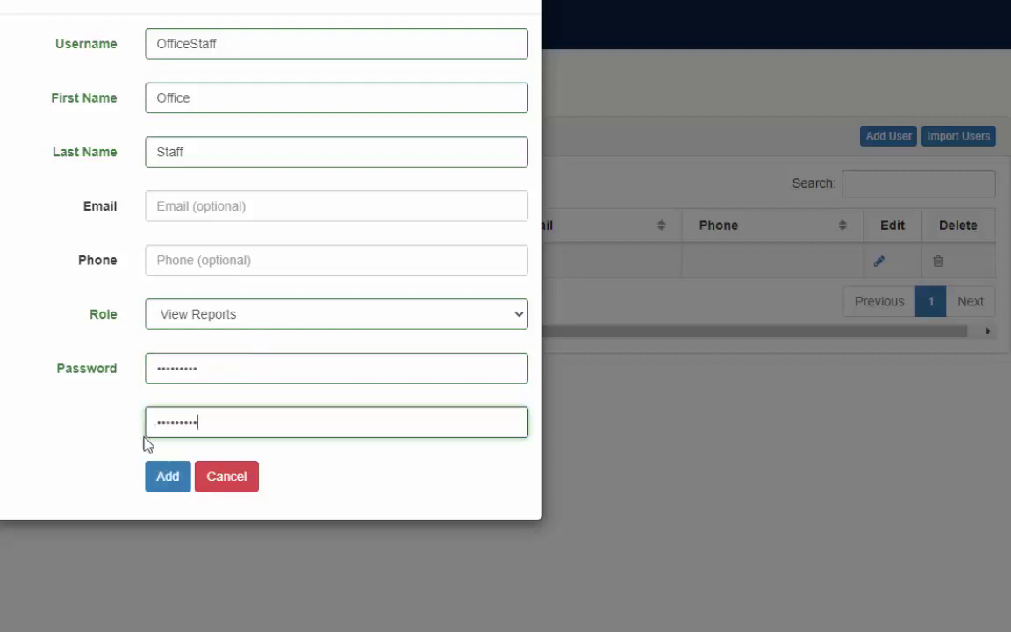
{"action": "left_click", "coordinate": [168, 477]}
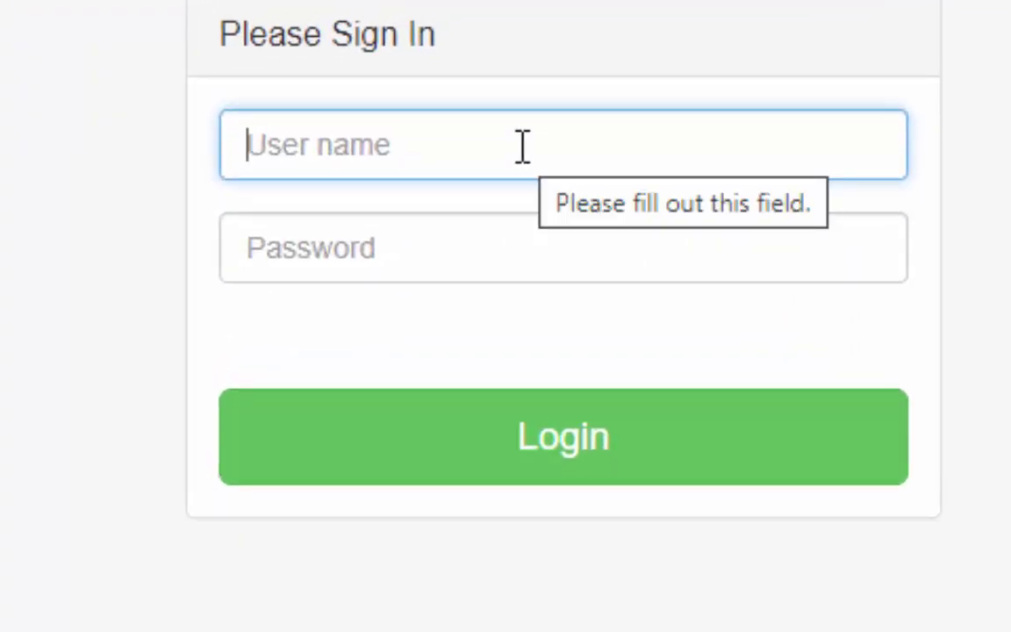
Step: Sign in to CSWeb as OfficeStaff with the account password
{"action": "type", "text": "Office"}
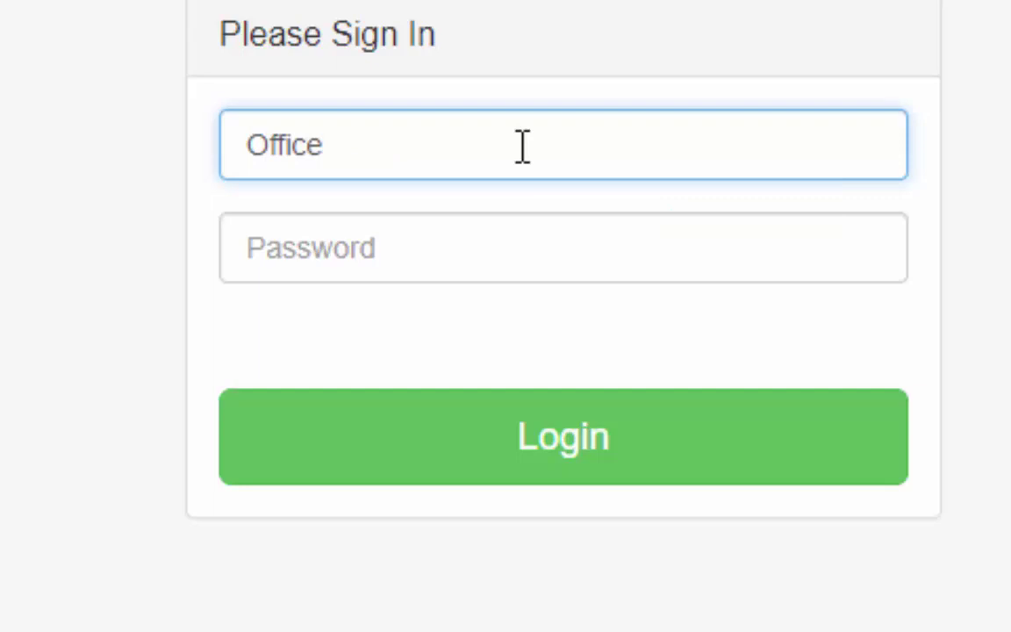
{"action": "type", "text": "Staff"}
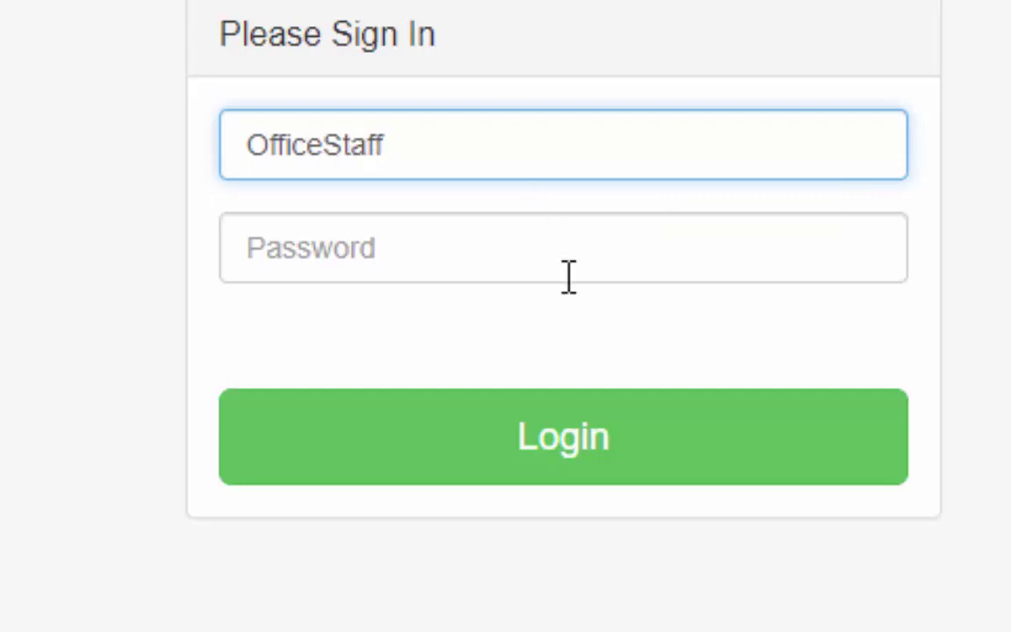
{"action": "left_click", "coordinate": [558, 263]}
{"action": "type", "text": "••••••••"}
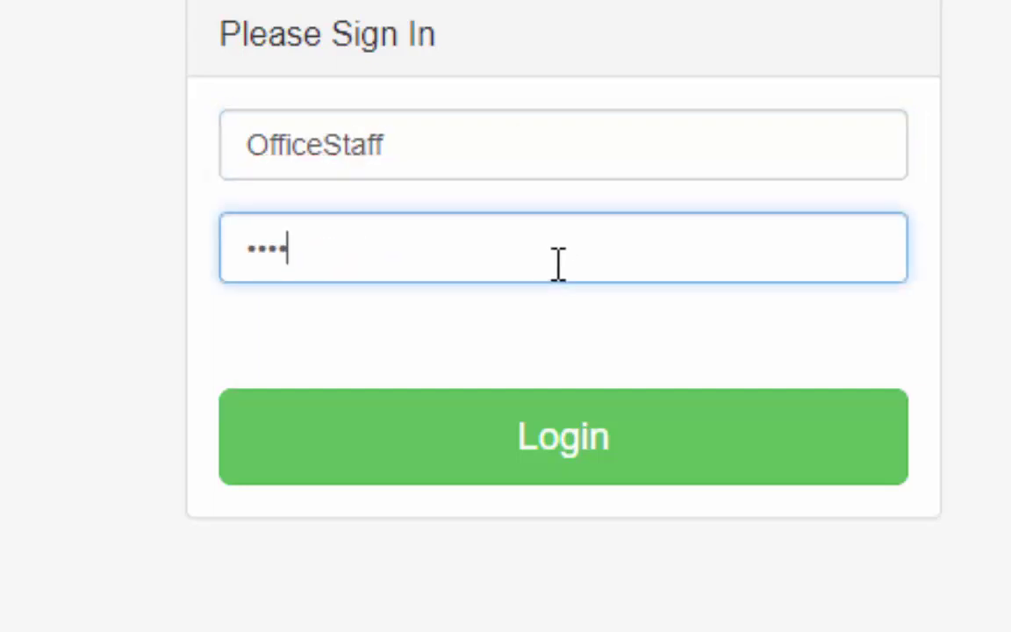
{"action": "type", "text": "•"}
{"action": "left_click", "coordinate": [681, 464]}
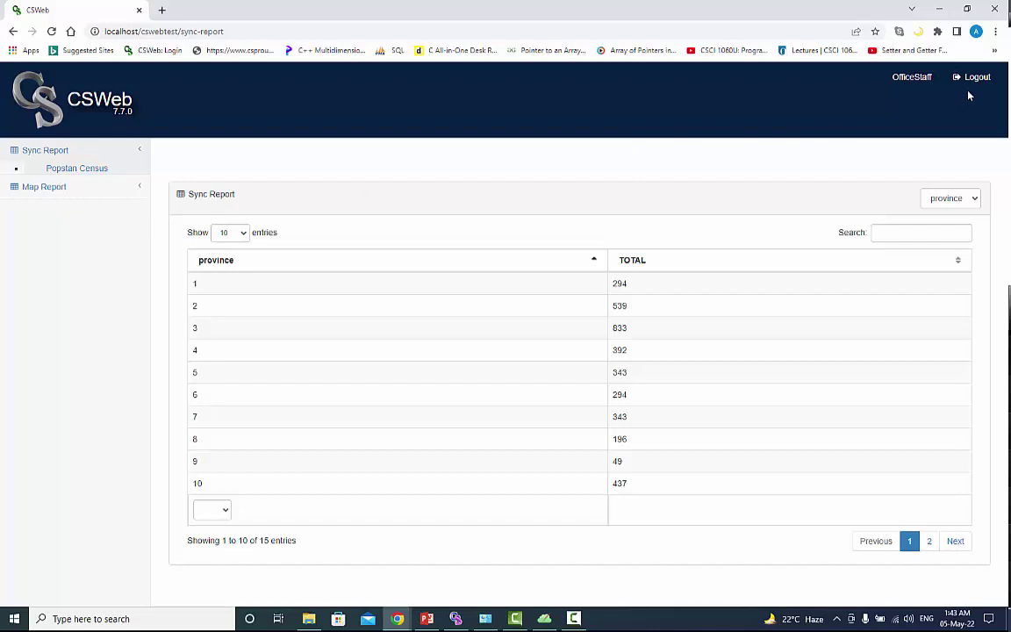
{"action": "left_click", "coordinate": [543, 619]}
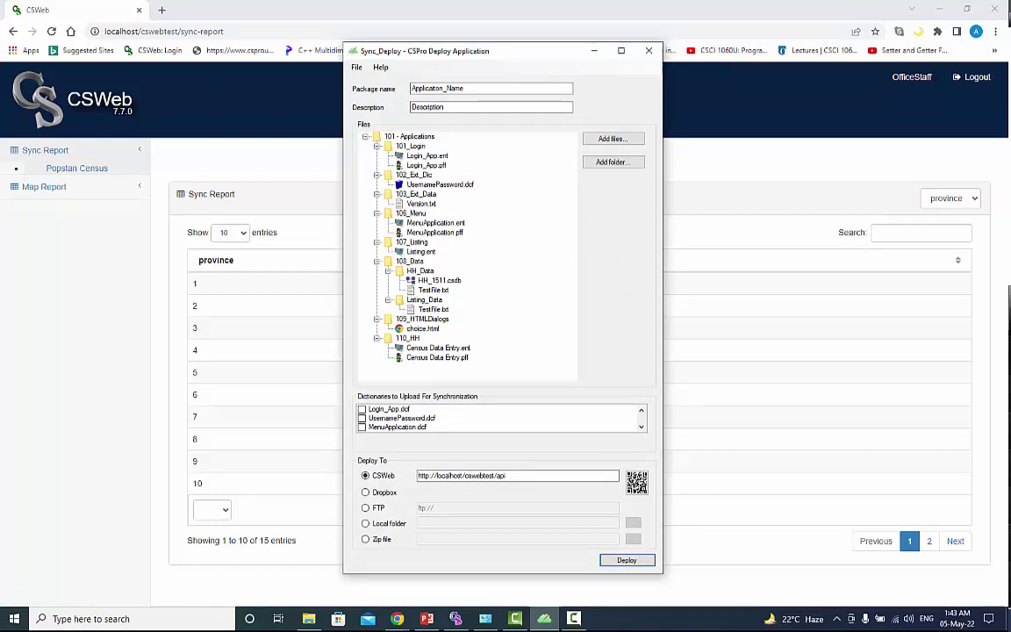
{"action": "left_click", "coordinate": [573, 619]}
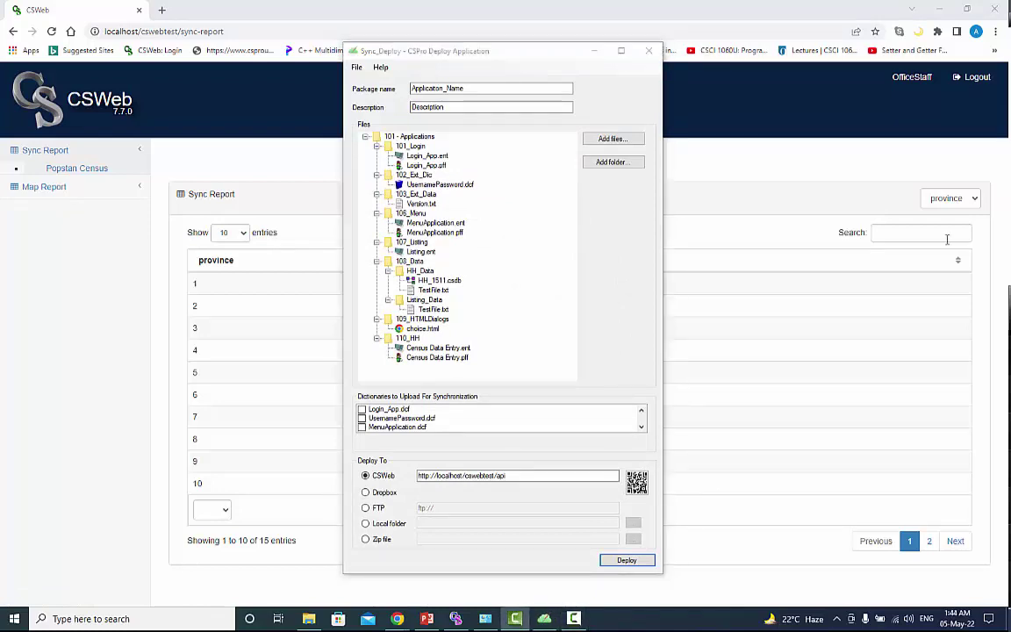
{"action": "left_click", "coordinate": [626, 561]}
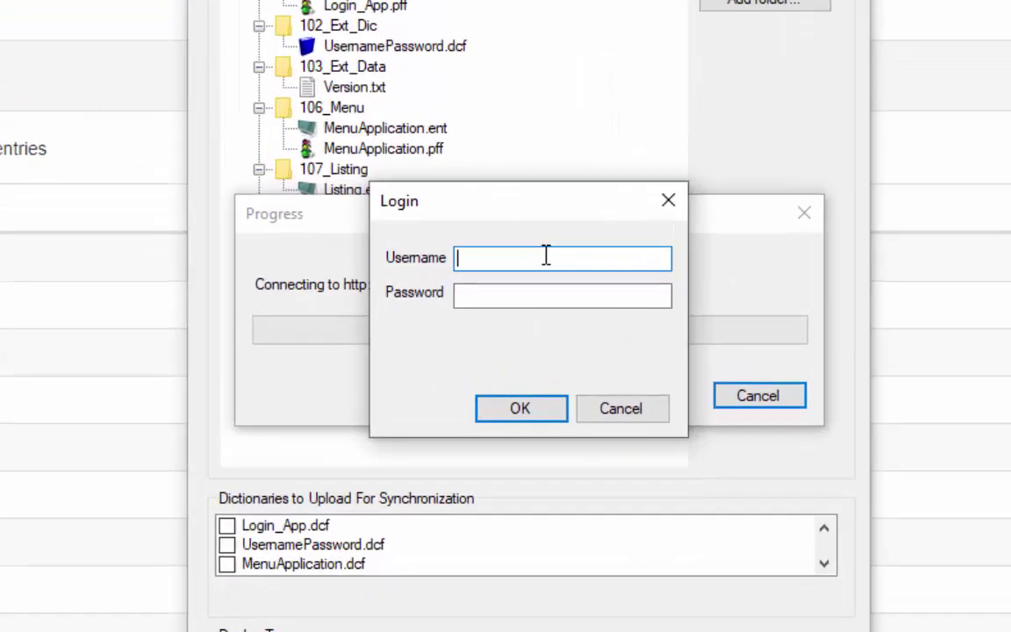
{"action": "type", "text": "Office"}
{"action": "key", "text": "Tab"}
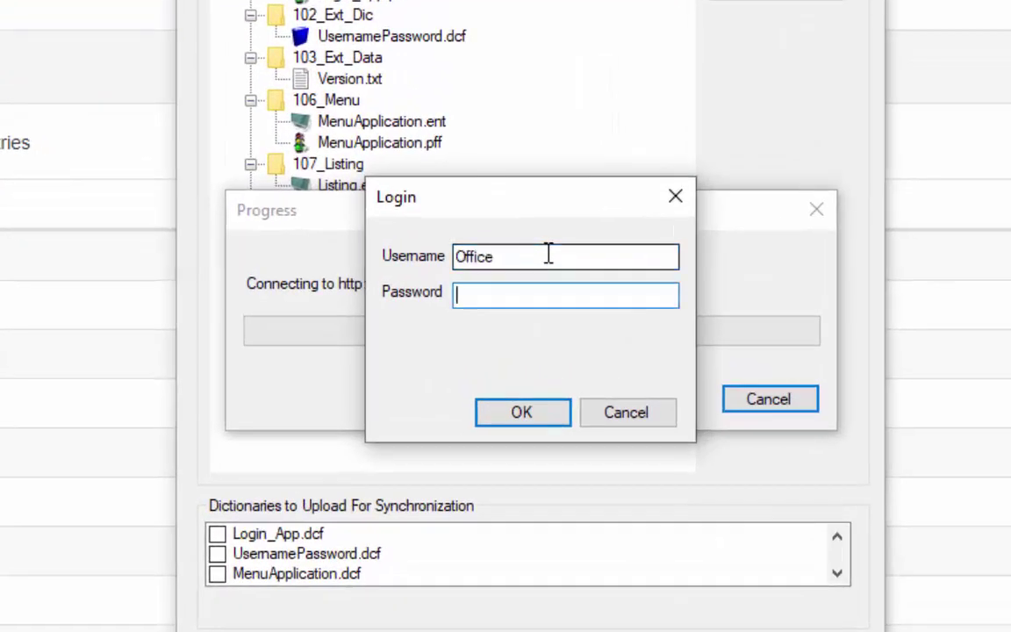
{"action": "left_click", "coordinate": [548, 254]}
{"action": "type", "text": "Staff"}
{"action": "key", "text": "Tab"}
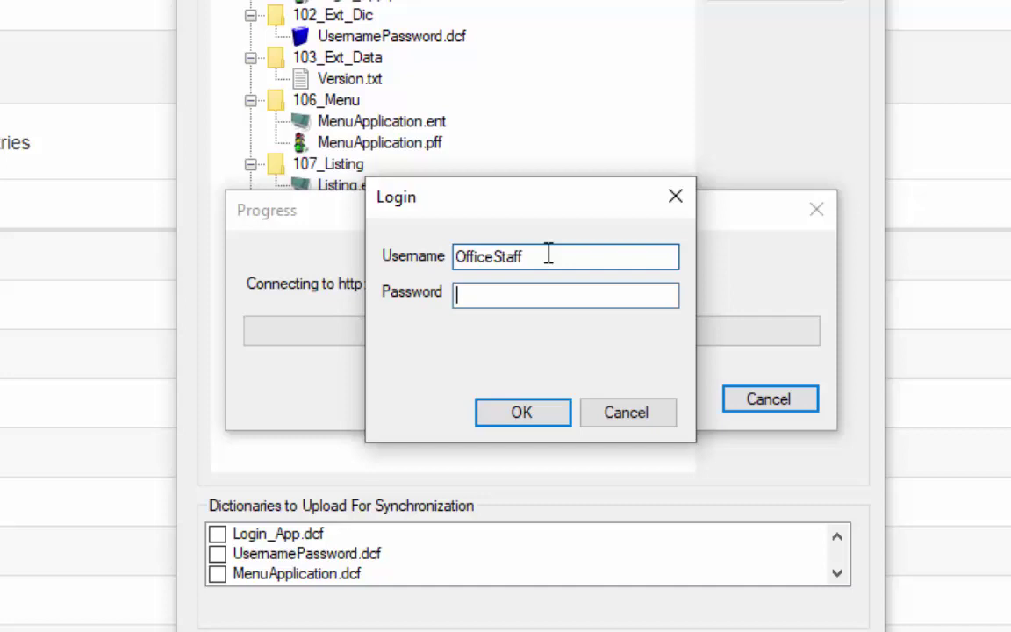
{"action": "type", "text": "••••••••••"}
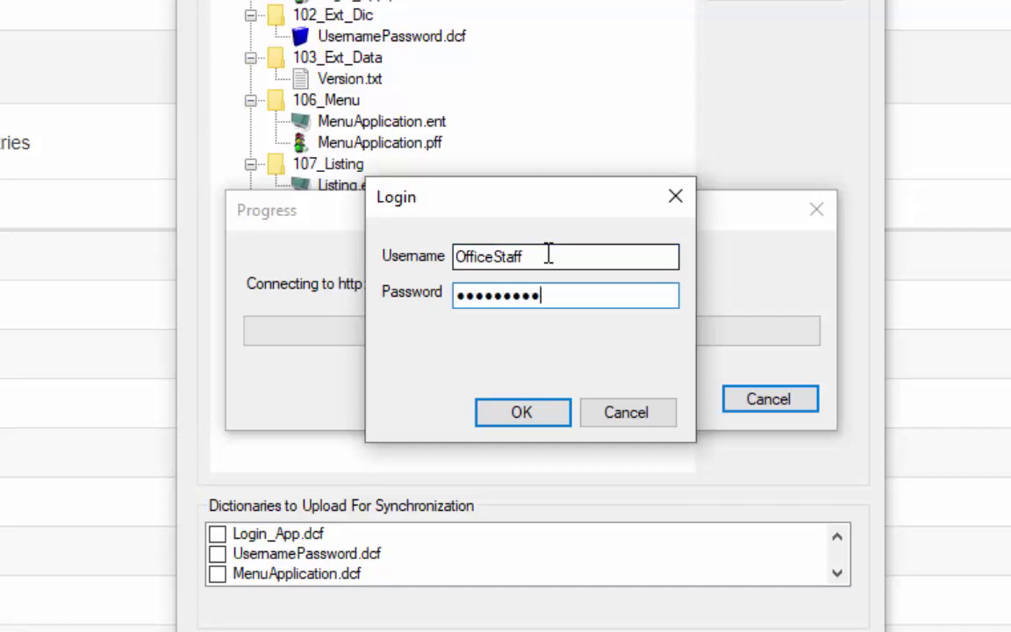
{"action": "left_click", "coordinate": [535, 422]}
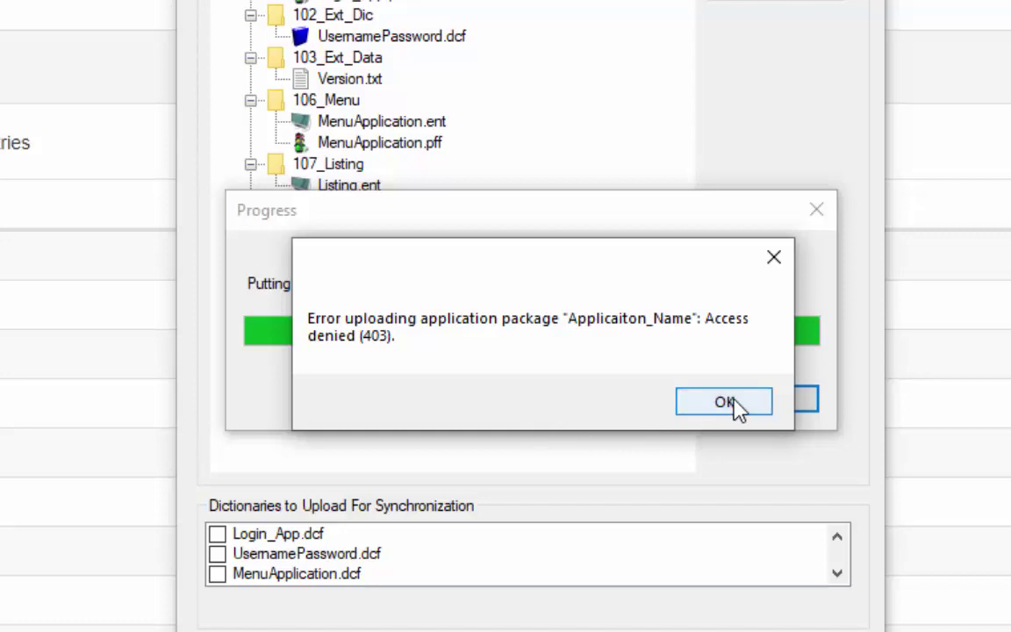
{"action": "left_click", "coordinate": [738, 406]}
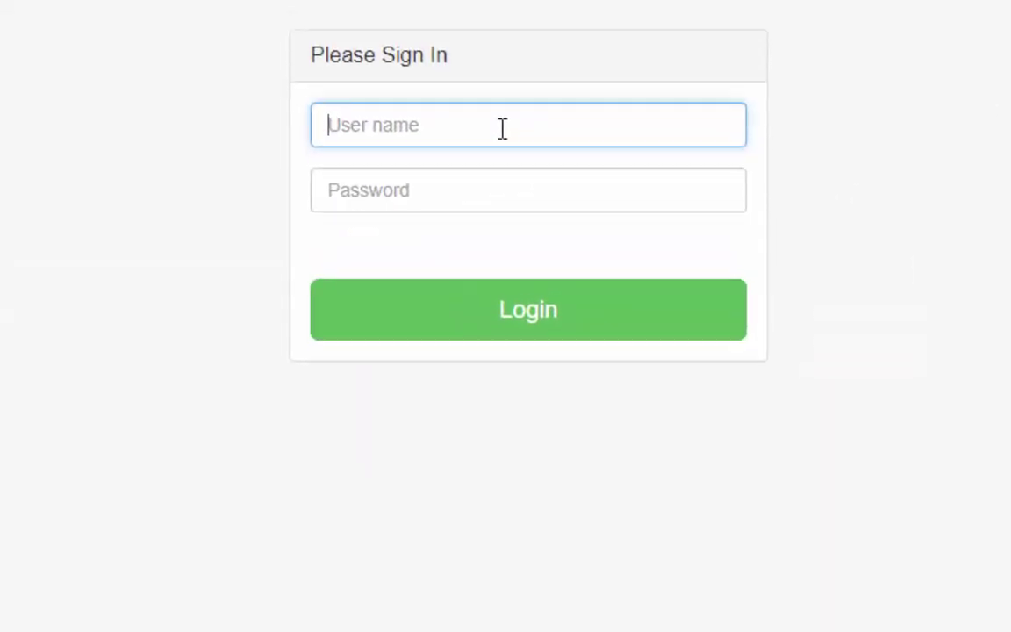
Step: Sign in to CSWeb as admin with the administrator password
{"action": "left_click", "coordinate": [502, 128]}
{"action": "key", "text": "Tab"}
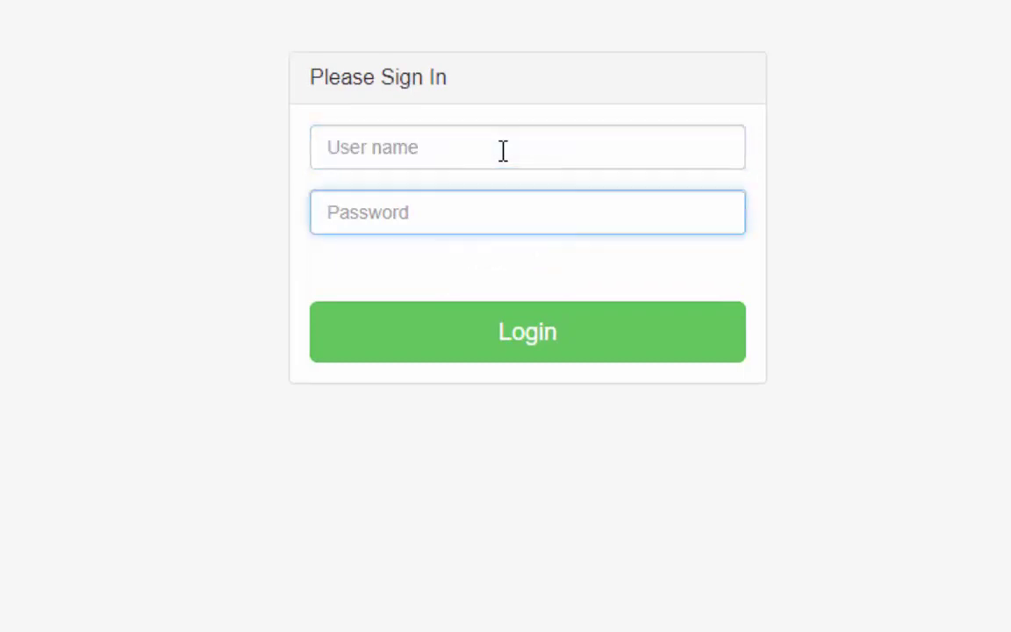
{"action": "left_click", "coordinate": [503, 151]}
{"action": "type", "text": "admin"}
{"action": "key", "text": "Tab"}
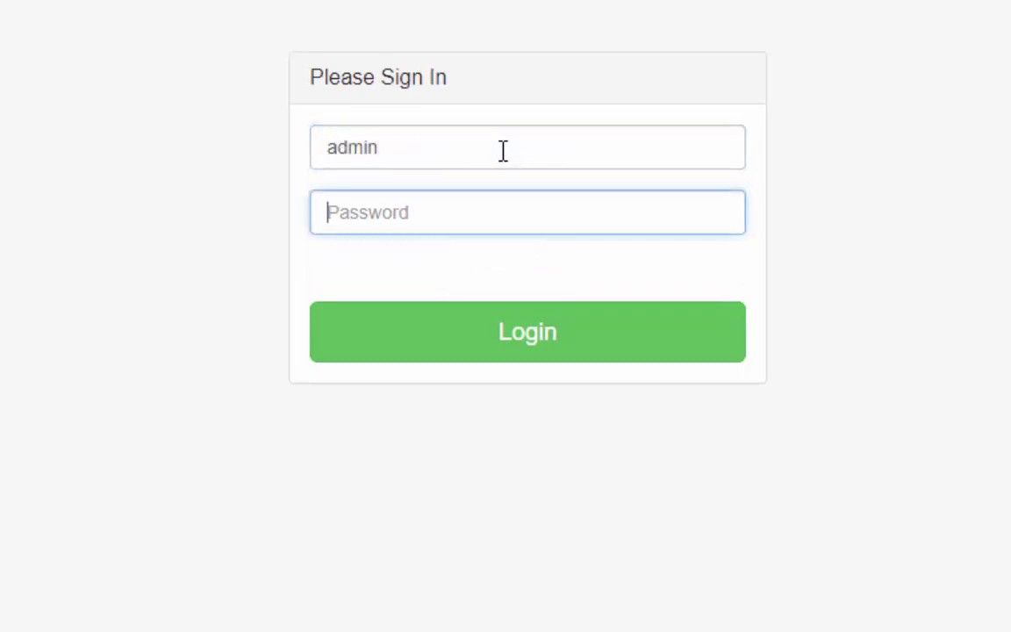
{"action": "type", "text": "admin123456"}
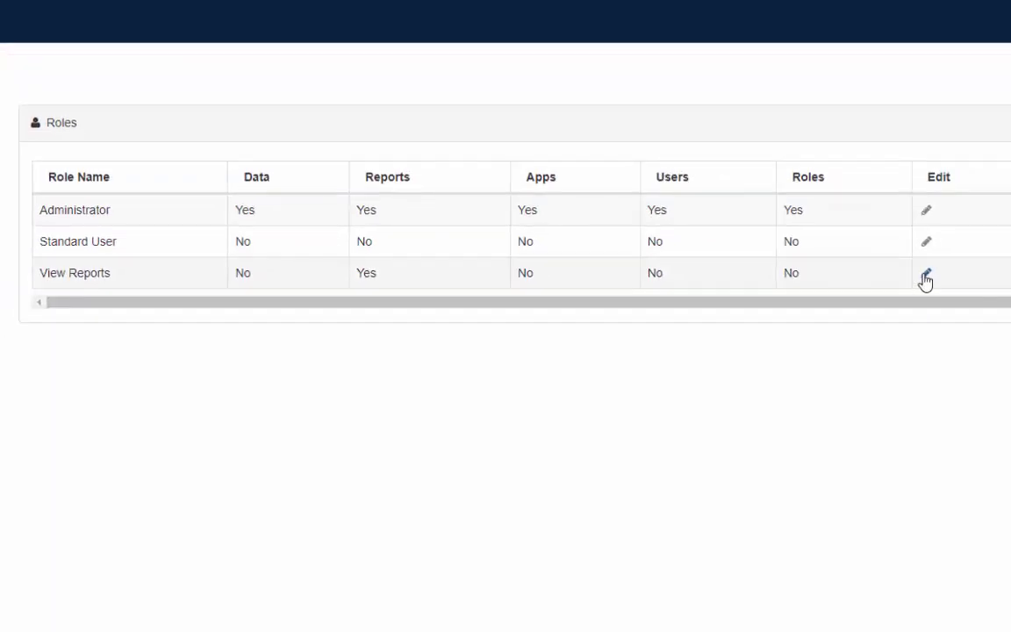
Step: Add the Data and Apps dashboards to the View Reports role and save
{"action": "left_click", "coordinate": [924, 275]}
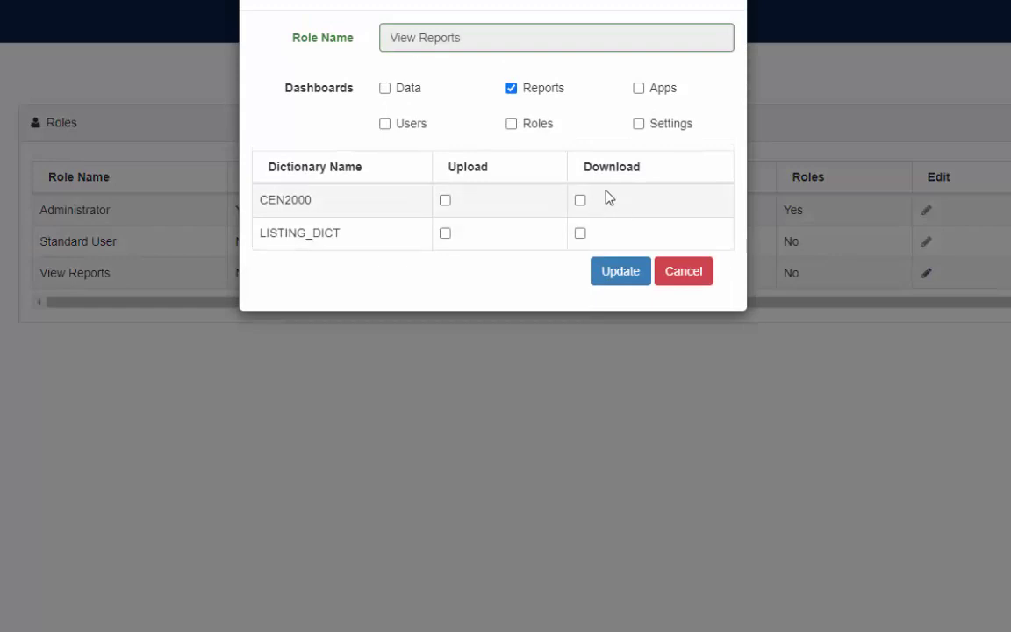
{"action": "left_click", "coordinate": [639, 92]}
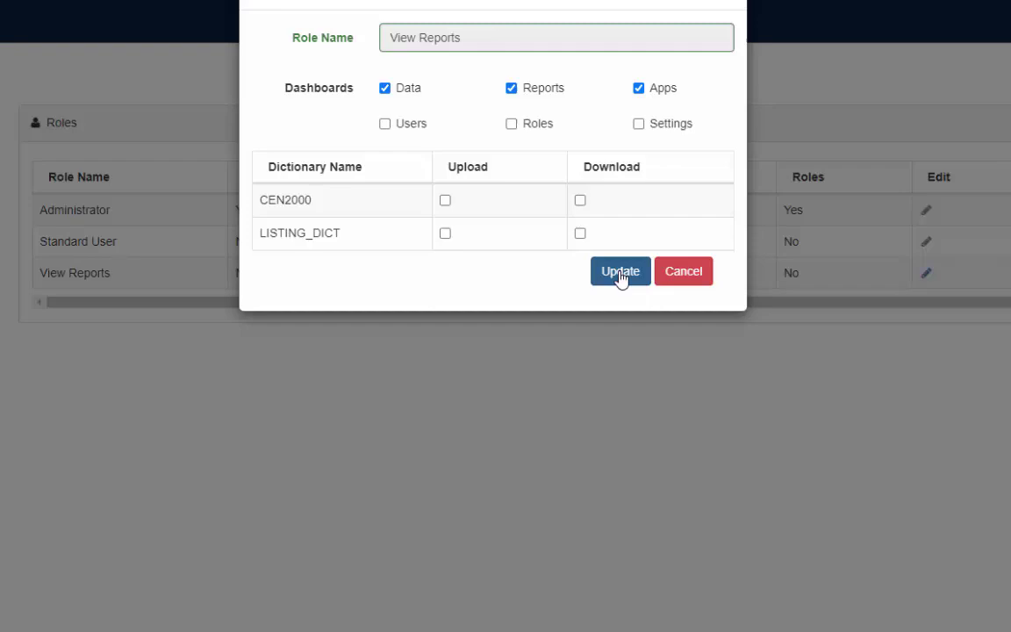
{"action": "left_click", "coordinate": [621, 274]}
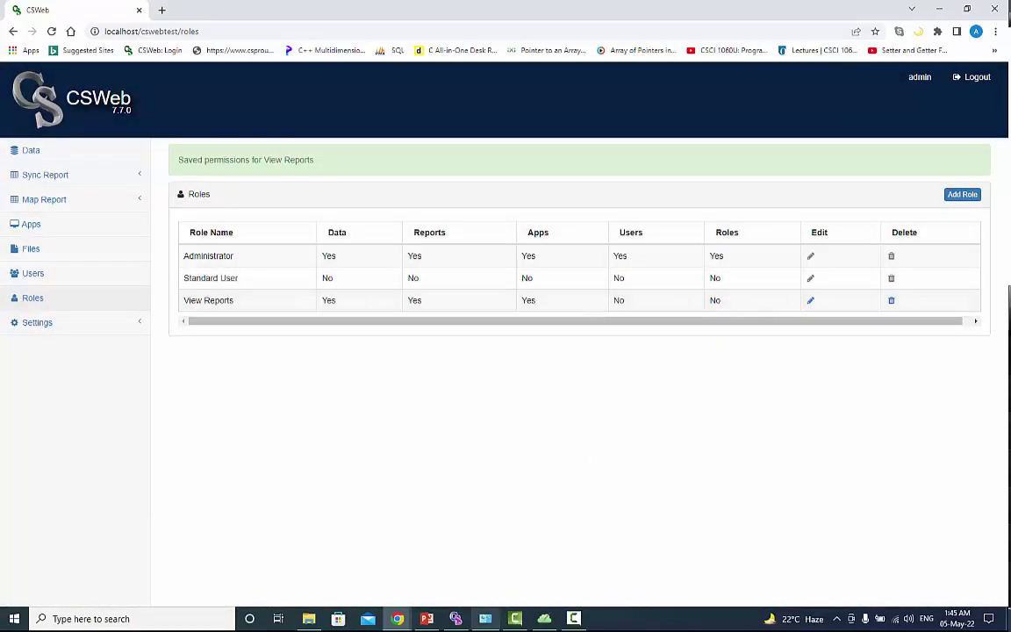
Step: Deploy the application package to the CSWeb server and dismiss the success message
{"action": "key", "text": "alt+Tab"}
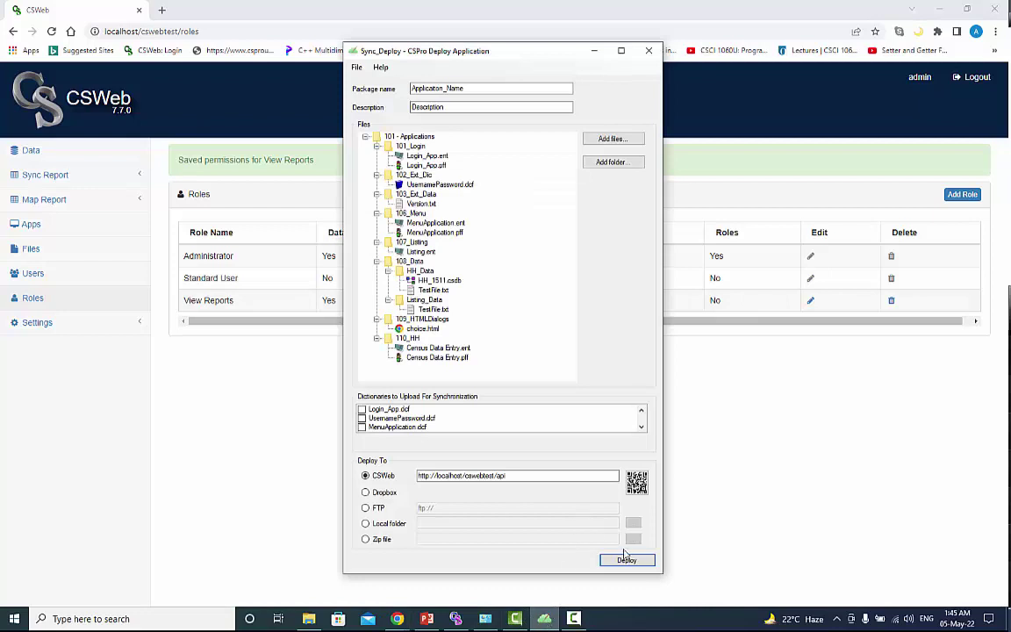
{"action": "left_click", "coordinate": [630, 561]}
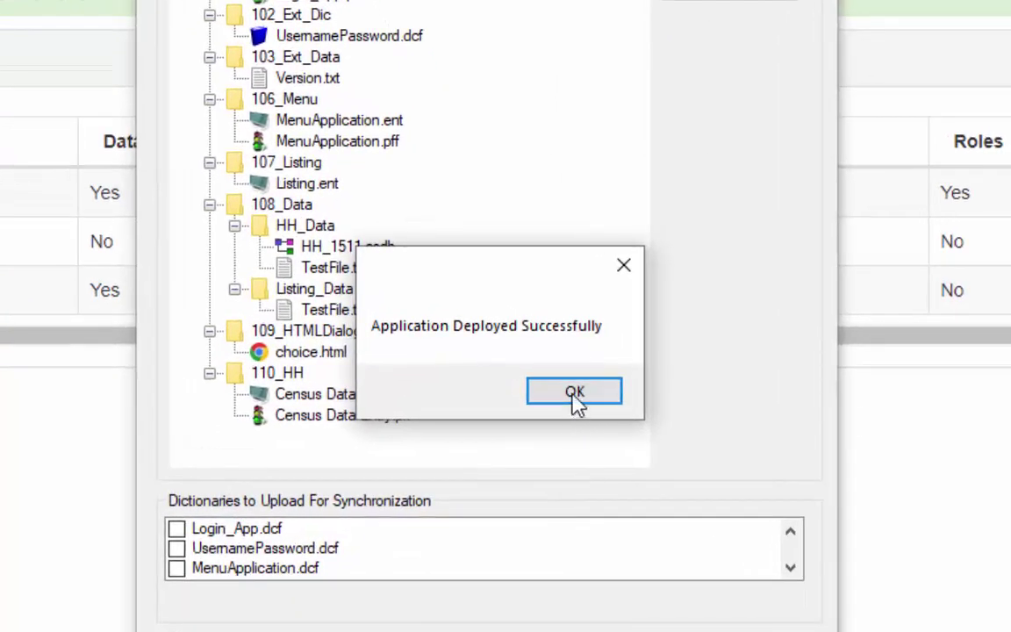
{"action": "left_click", "coordinate": [575, 395]}
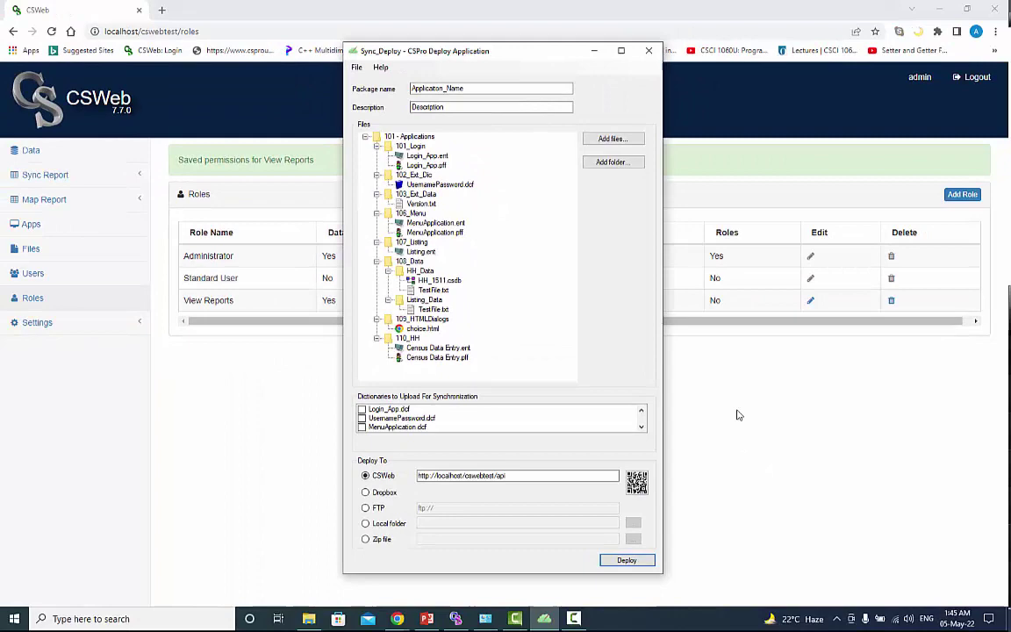
Step: Launch CSPro's Data Viewer and open its Download from server dialog
{"action": "left_click", "coordinate": [455, 619]}
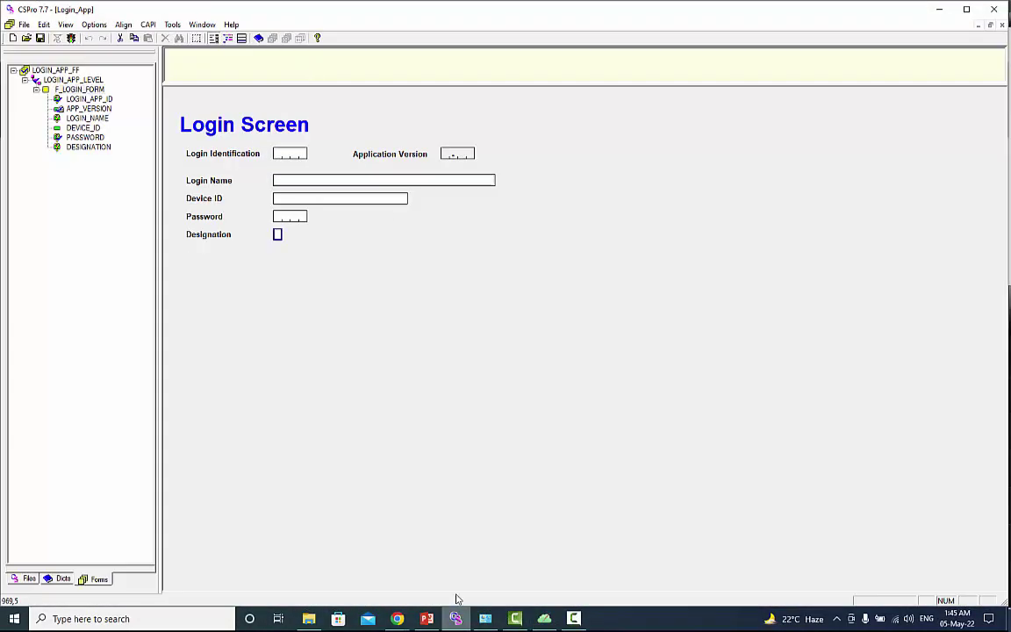
{"action": "left_click", "coordinate": [274, 41]}
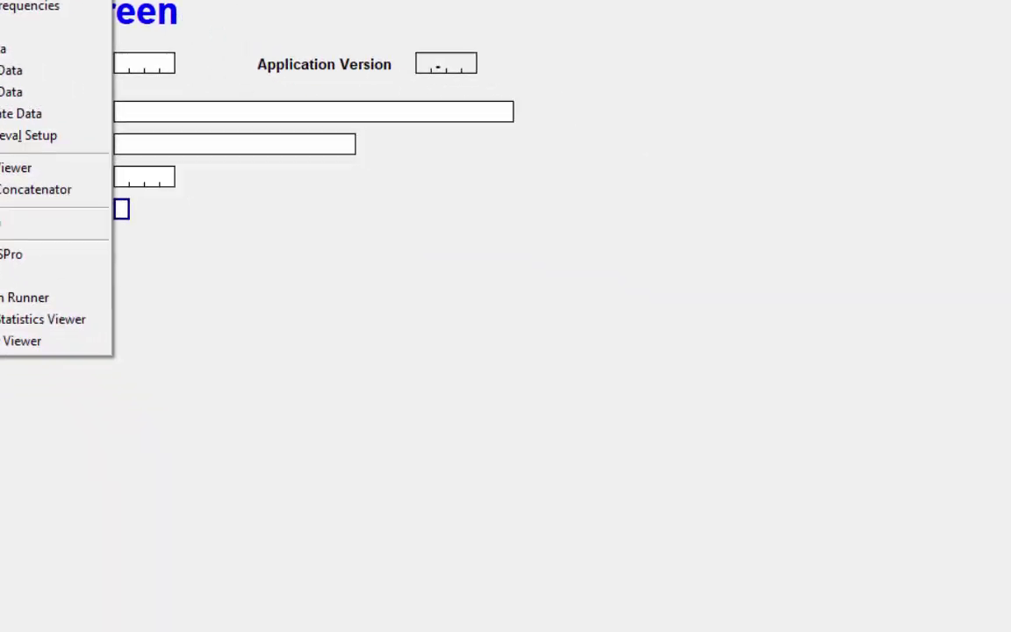
{"action": "left_click", "coordinate": [369, 78]}
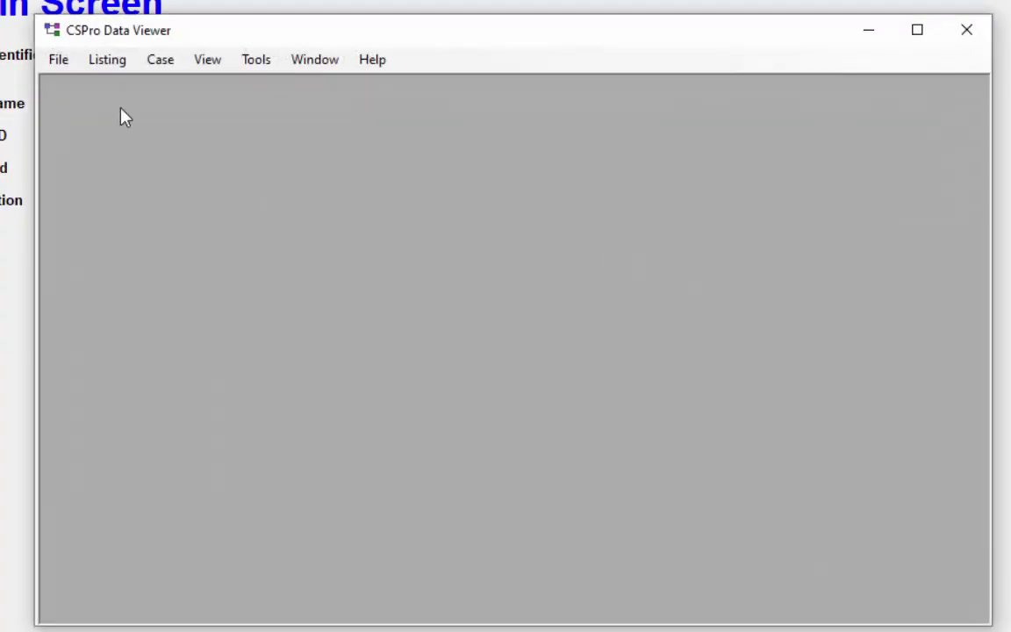
{"action": "left_click", "coordinate": [58, 59]}
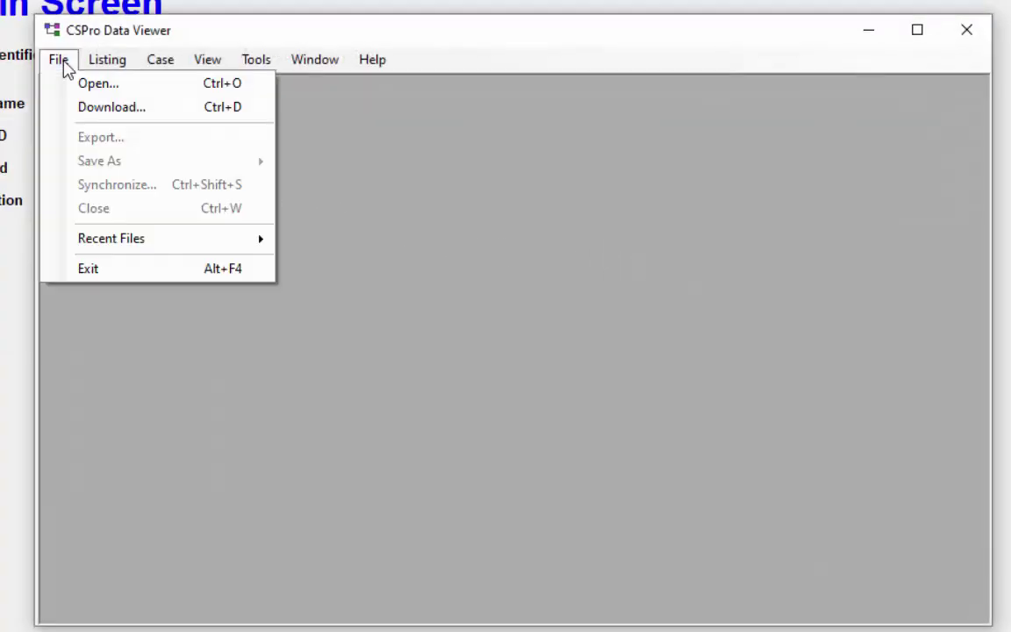
{"action": "left_click", "coordinate": [97, 107]}
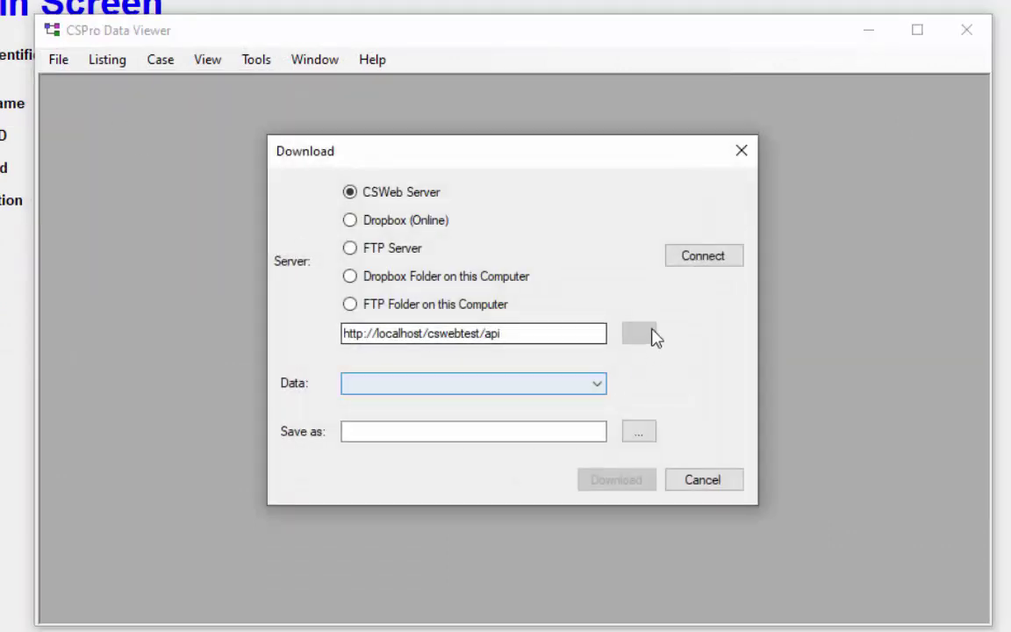
Step: Try downloading Popstan Census into the test data file; dismiss the 403 access-denied error
{"action": "left_click", "coordinate": [703, 256]}
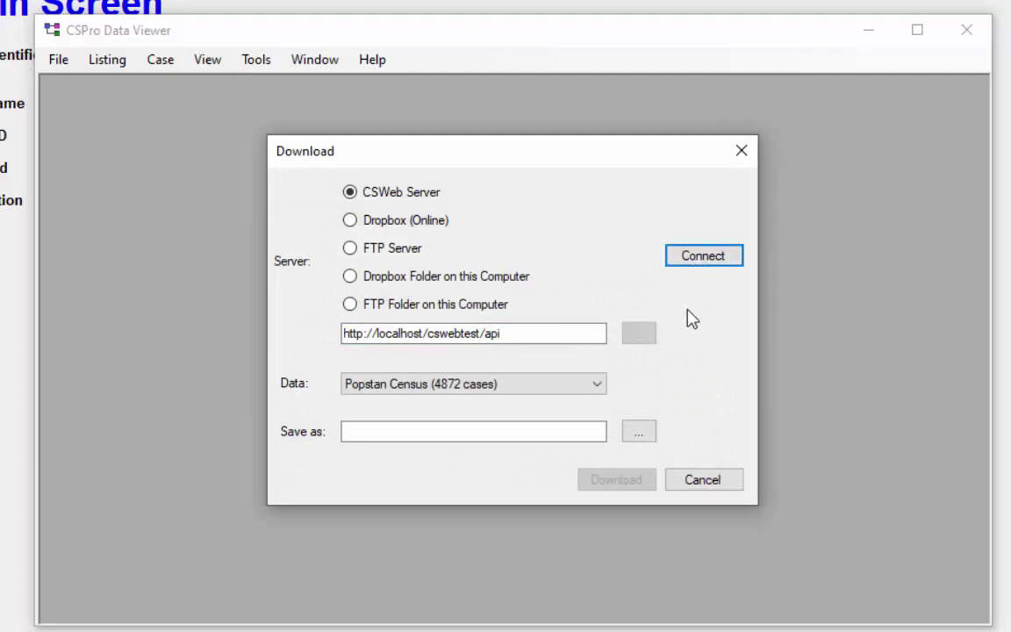
{"action": "left_click", "coordinate": [598, 386]}
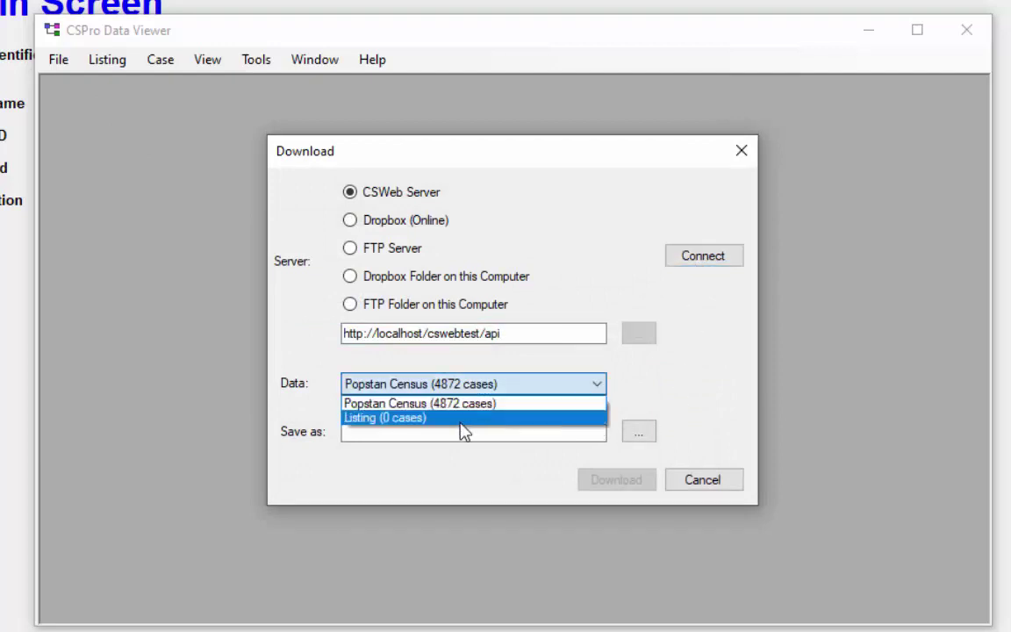
{"action": "left_click", "coordinate": [556, 405]}
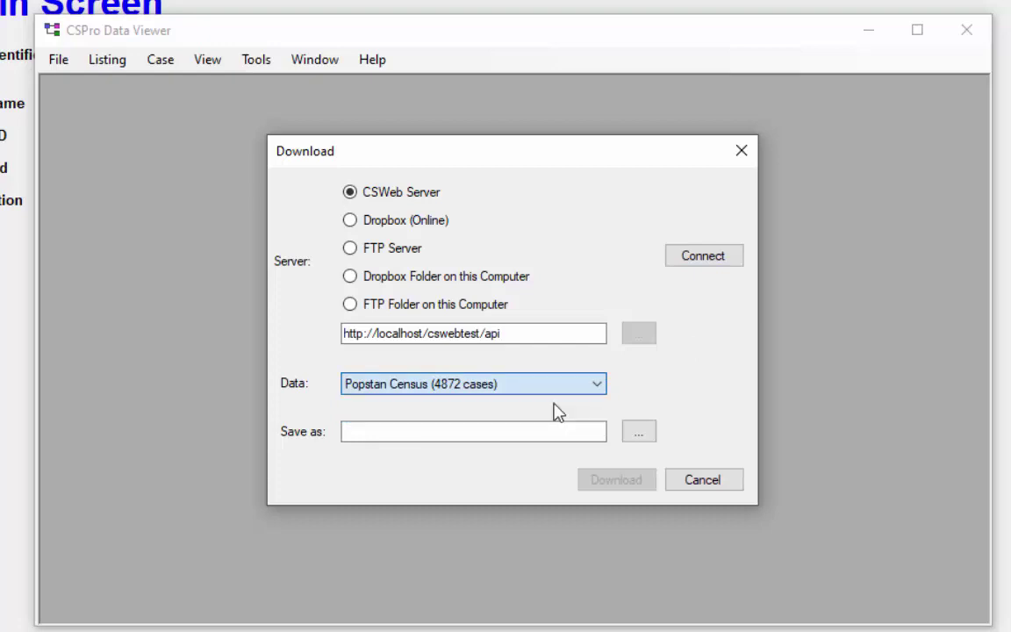
{"action": "left_click", "coordinate": [642, 436]}
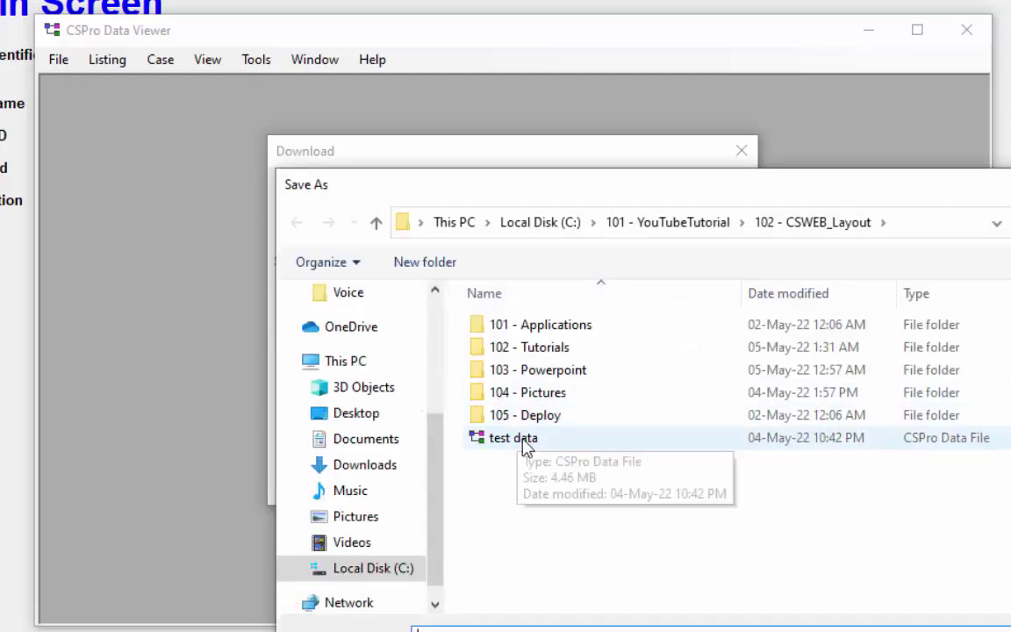
{"action": "key", "text": "Return"}
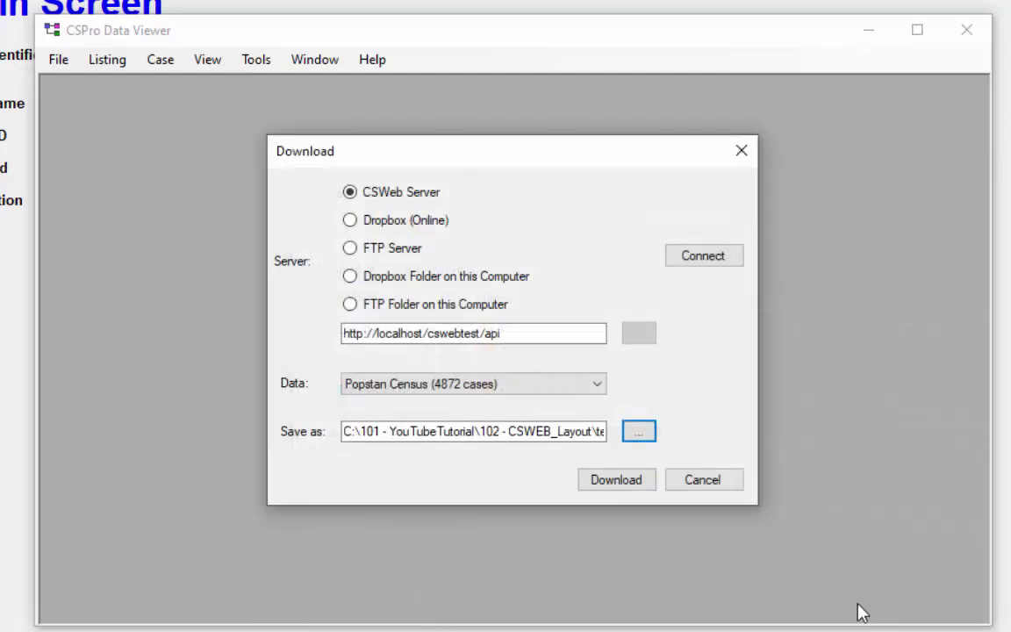
{"action": "left_click", "coordinate": [626, 482]}
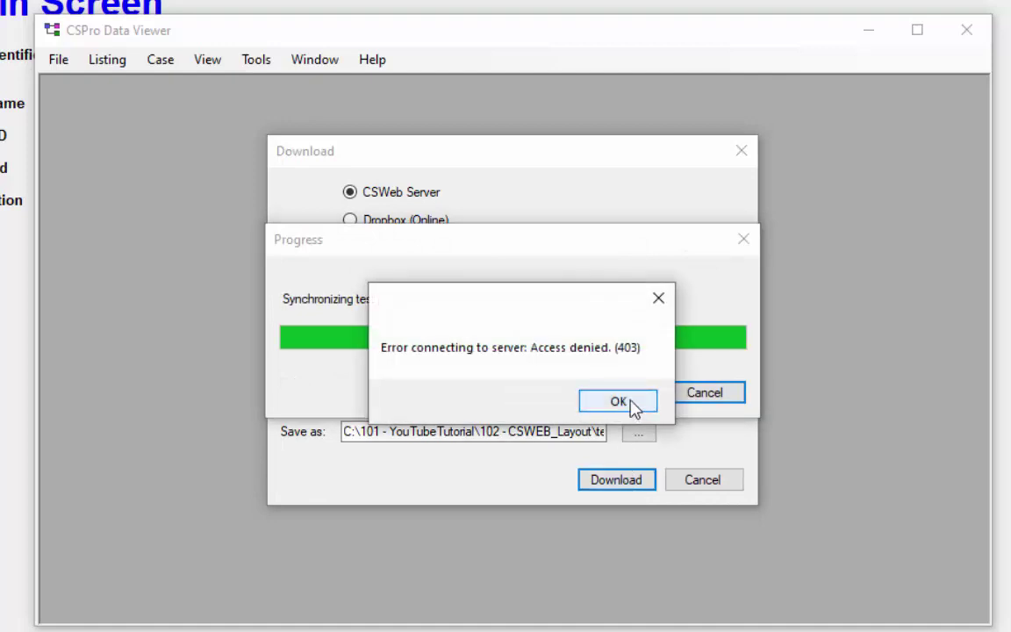
{"action": "left_click", "coordinate": [636, 410]}
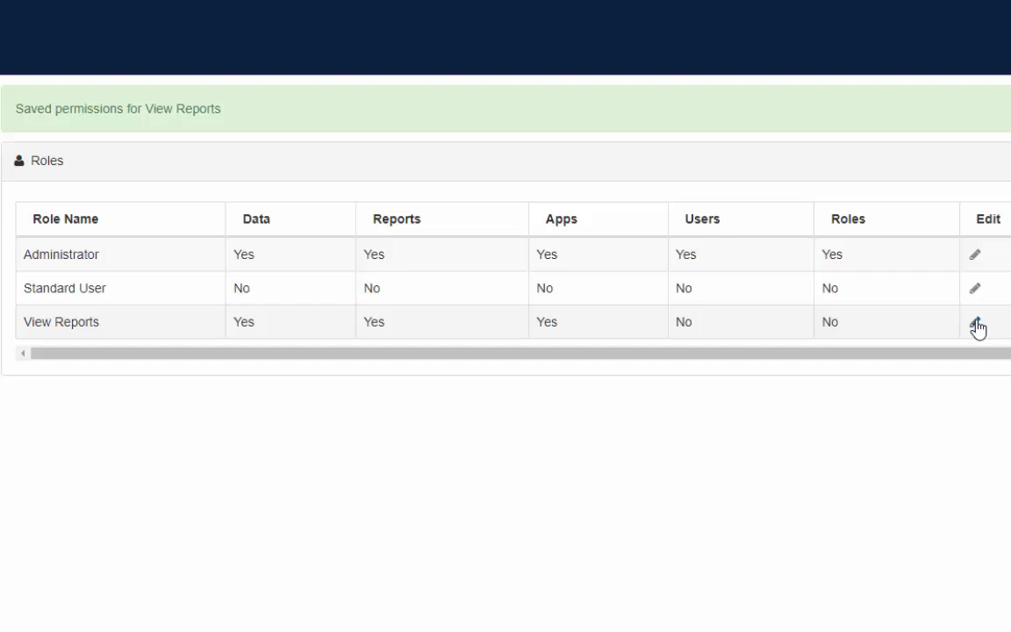
Step: Enable CEN2000 Download permission for the View Reports role and update it
{"action": "left_click", "coordinate": [976, 324]}
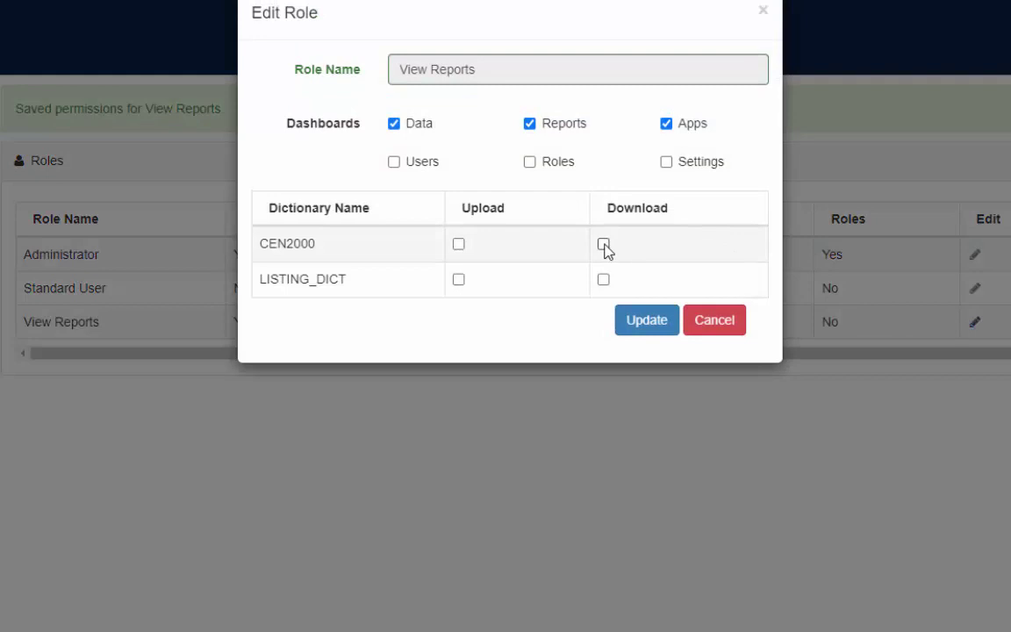
{"action": "left_click", "coordinate": [603, 245]}
{"action": "left_click", "coordinate": [646, 330]}
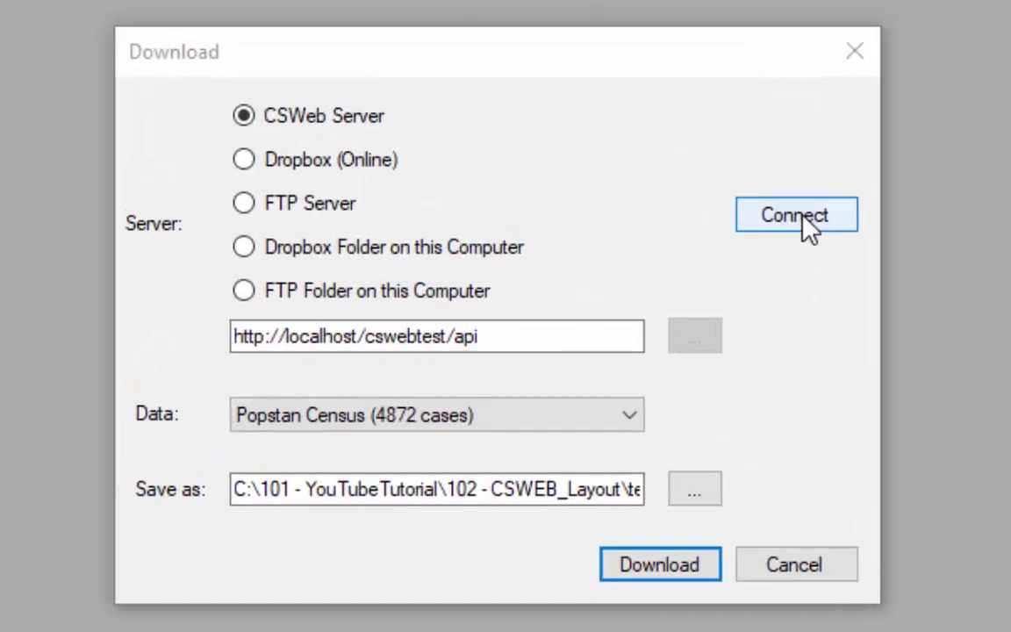
Step: Retry the download of 4872 cases, maximize the Data Viewer, and view one case
{"action": "left_click", "coordinate": [669, 271]}
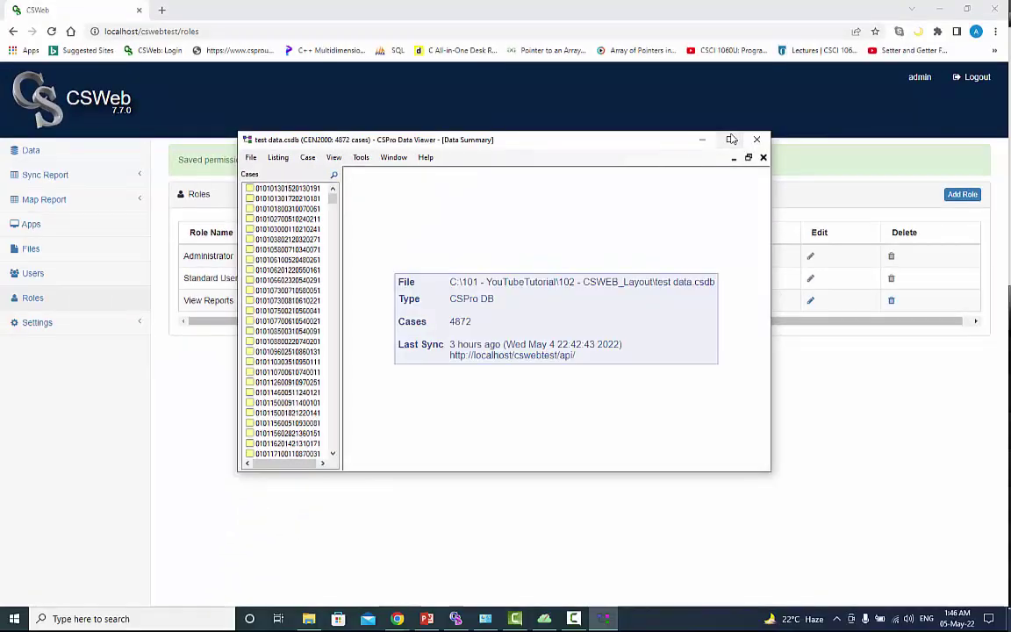
{"action": "left_click", "coordinate": [728, 139]}
{"action": "left_click", "coordinate": [29, 115]}
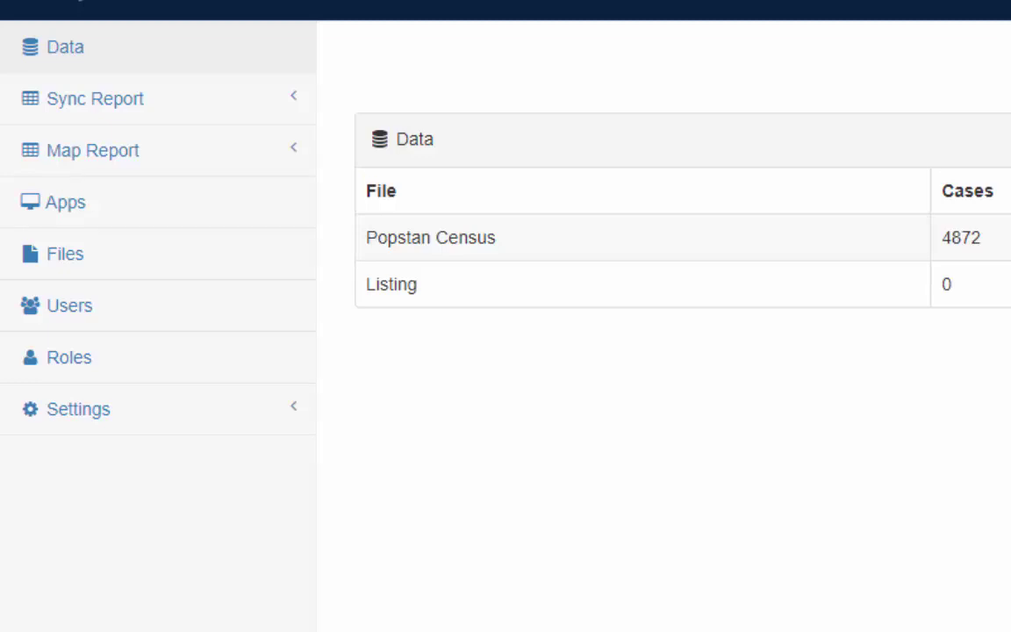
Step: In CSWeb's server file listing, create a folder named 'Pictures'
{"action": "left_click", "coordinate": [67, 256]}
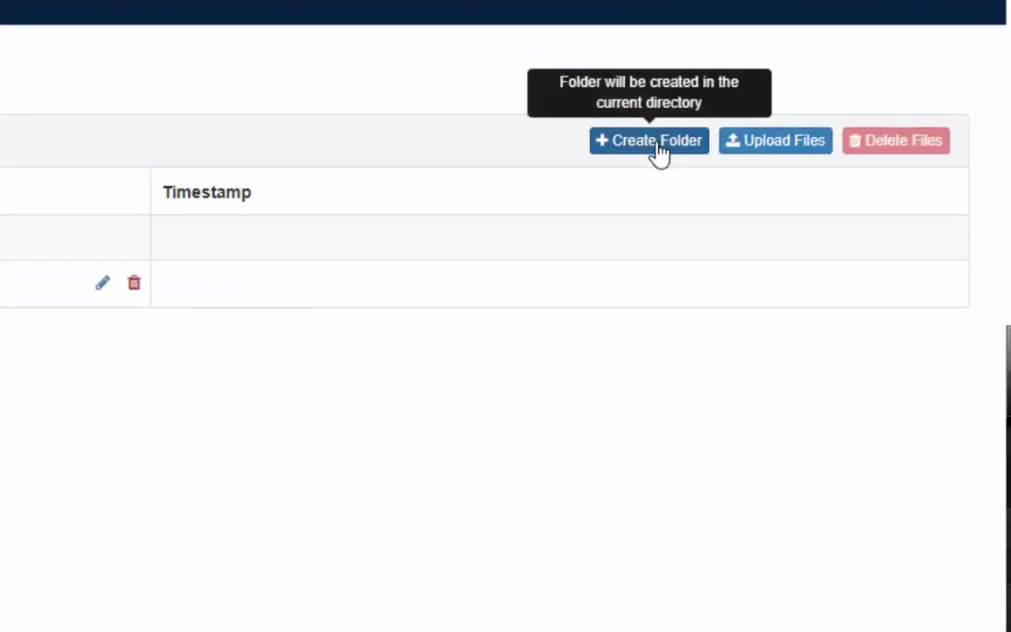
{"action": "left_click", "coordinate": [661, 154]}
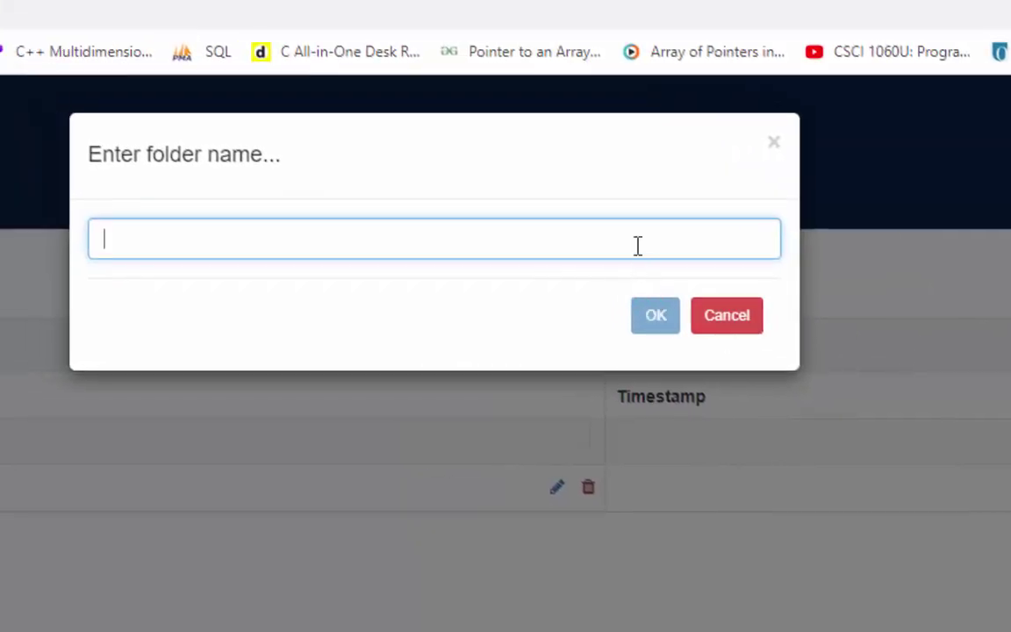
{"action": "type", "text": "Pictures"}
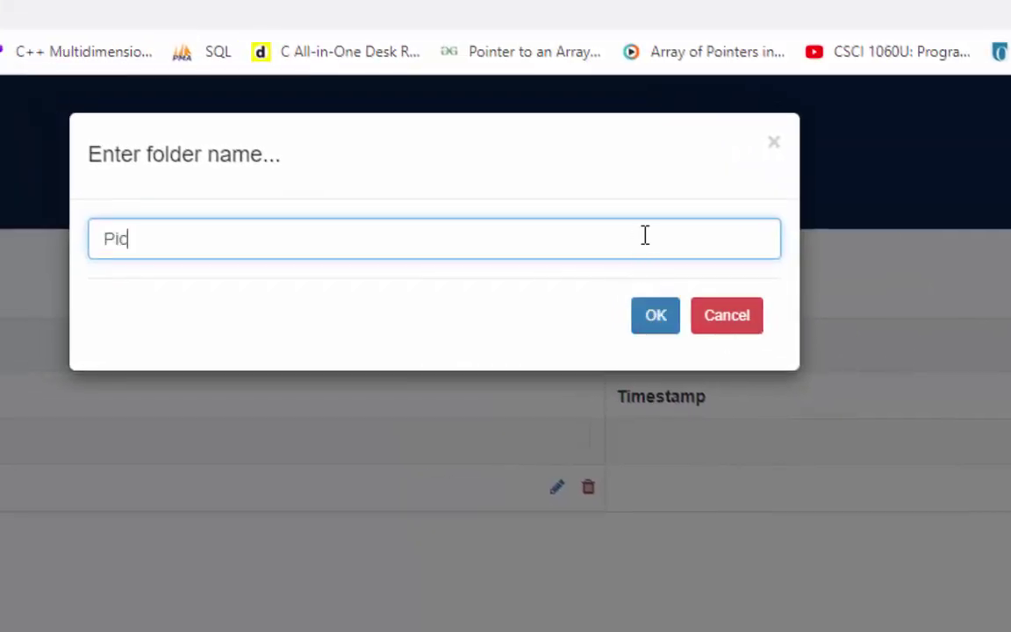
{"action": "left_click", "coordinate": [656, 319]}
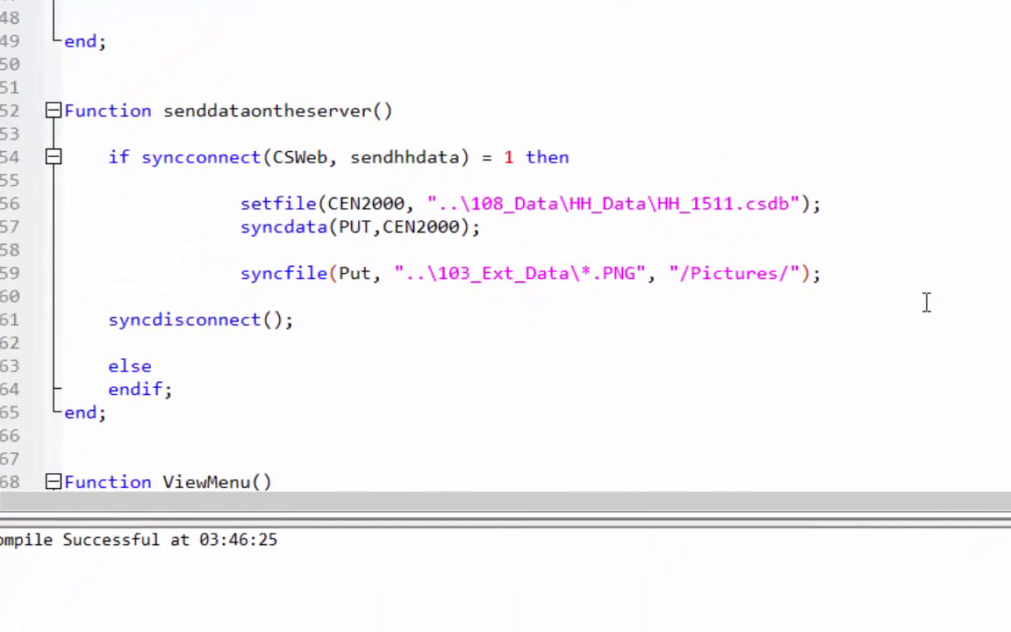
{"action": "left_click_drag", "start_coordinate": [64, 87], "coordinate": [393, 109]}
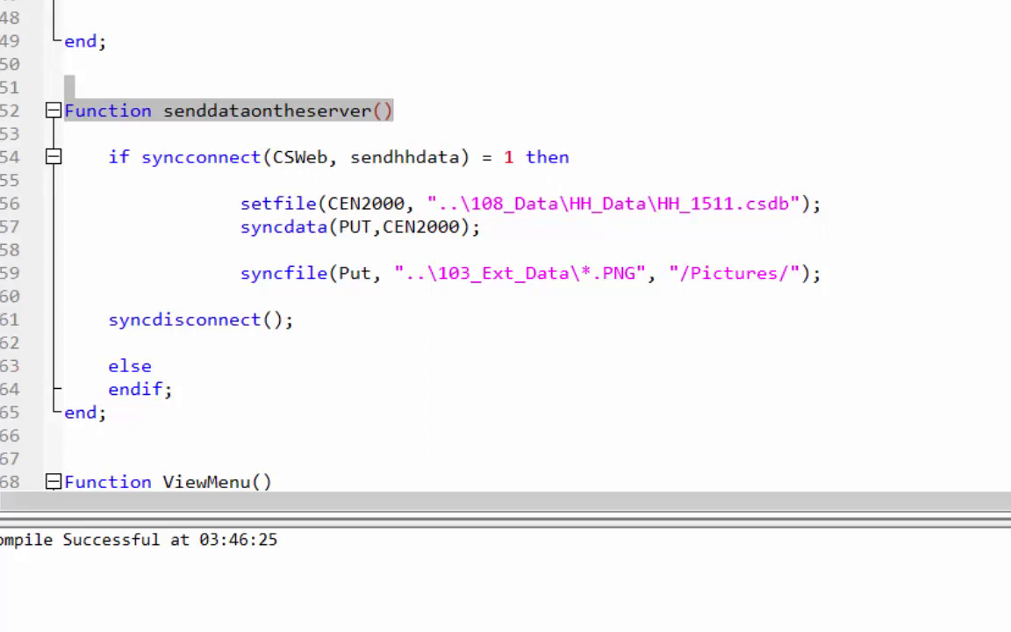
{"action": "double_click", "coordinate": [287, 273]}
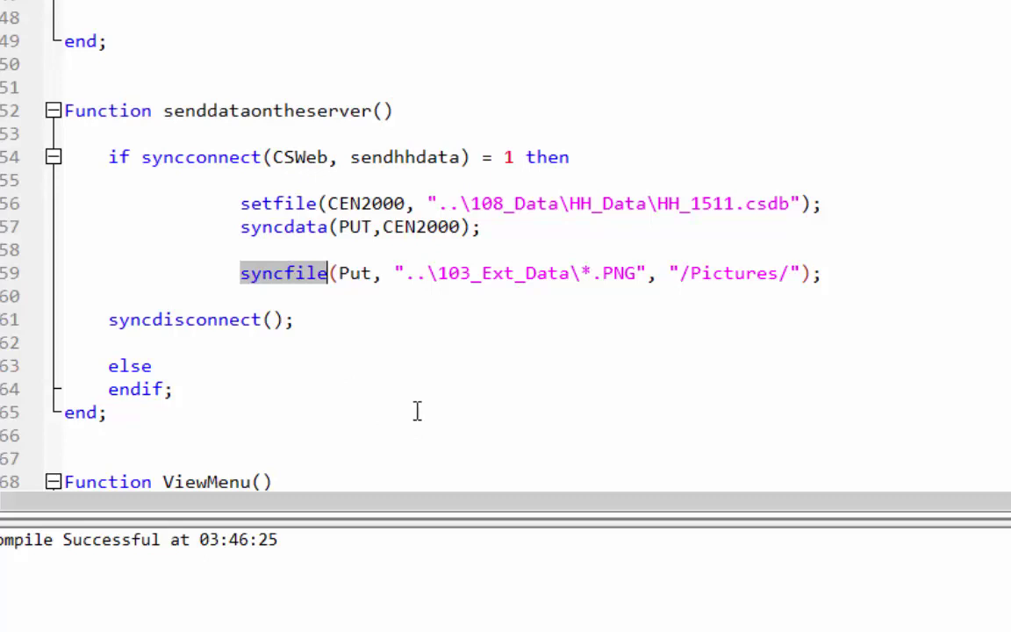
{"action": "left_click_drag", "start_coordinate": [338, 273], "coordinate": [806, 275]}
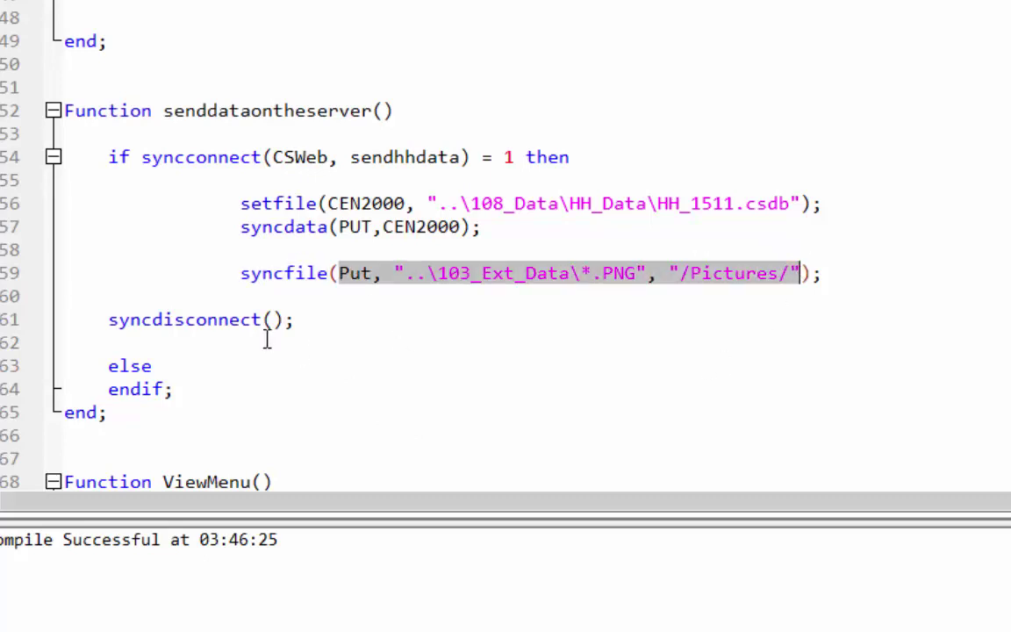
{"action": "double_click", "coordinate": [363, 273]}
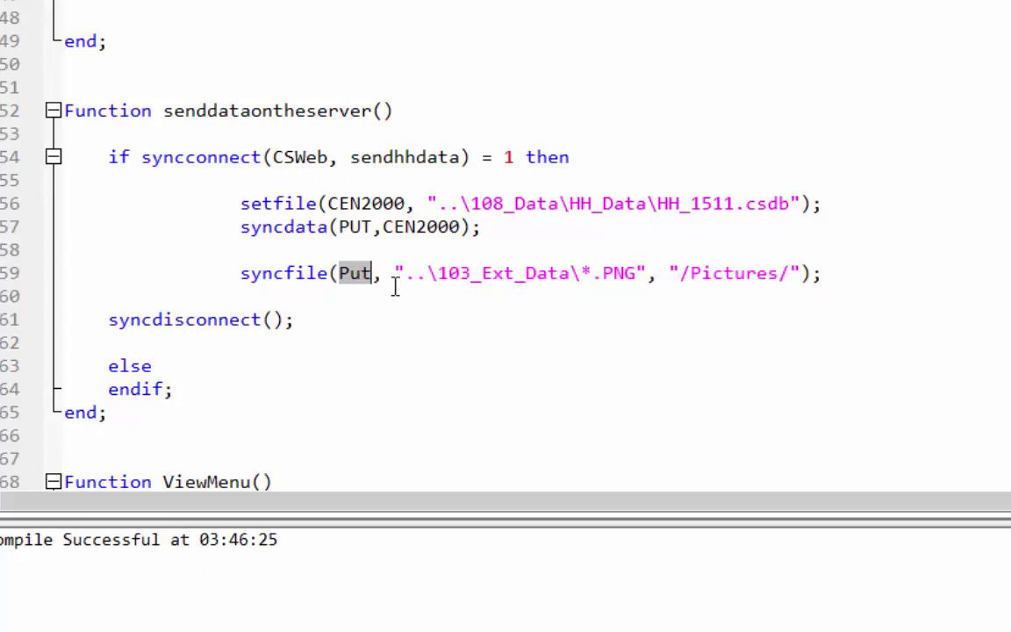
{"action": "left_click", "coordinate": [394, 273]}
{"action": "left_click_drag", "start_coordinate": [394, 273], "coordinate": [810, 273]}
{"action": "left_click", "coordinate": [670, 273]}
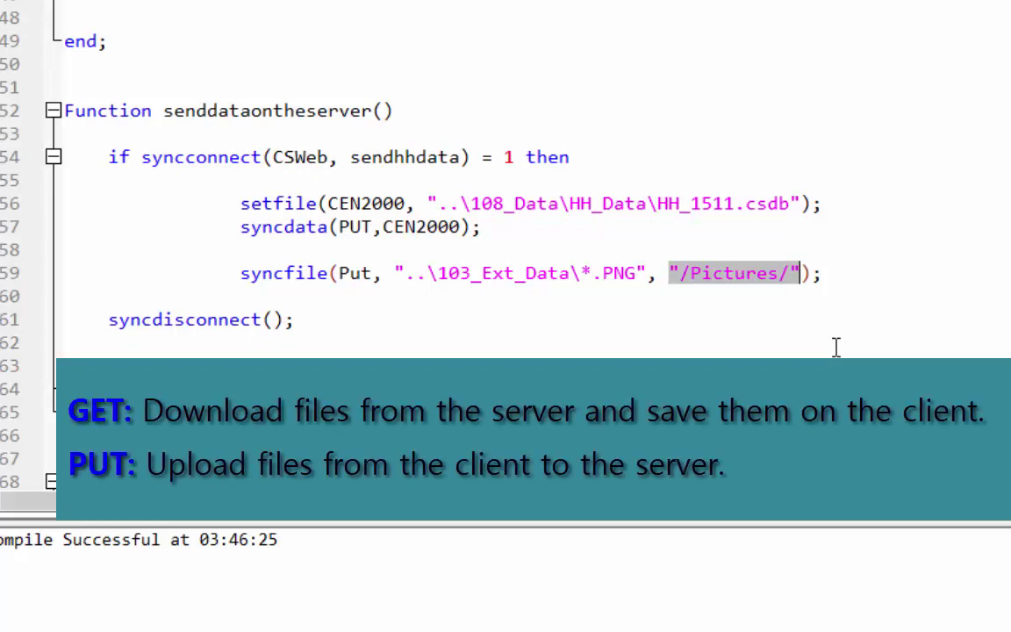
{"action": "double_click", "coordinate": [347, 273]}
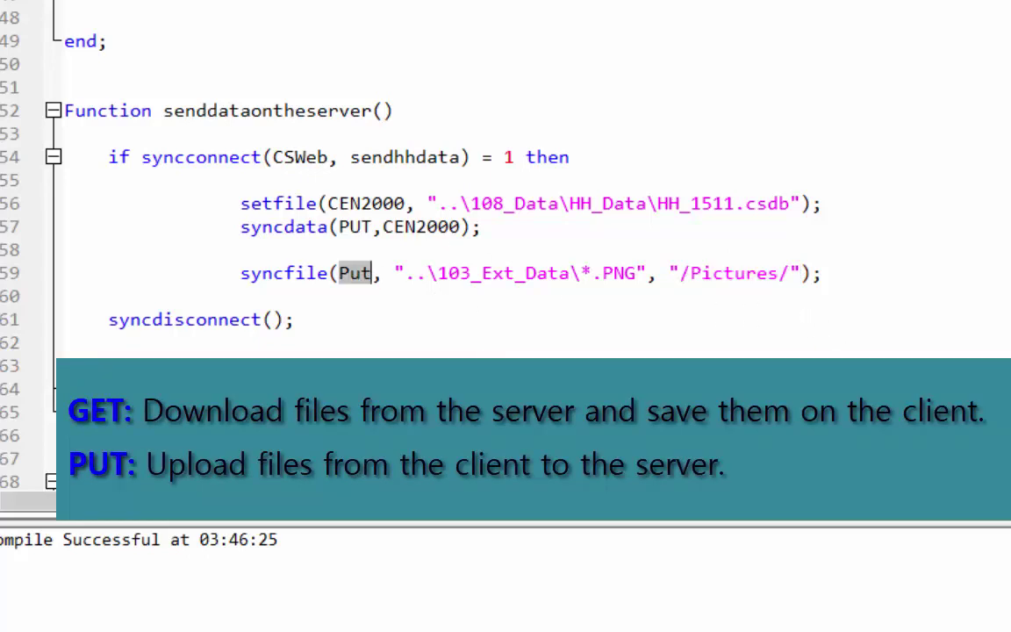
{"action": "scroll", "coordinate": [351, 264], "scroll_direction": "up", "scroll_amount": 1}
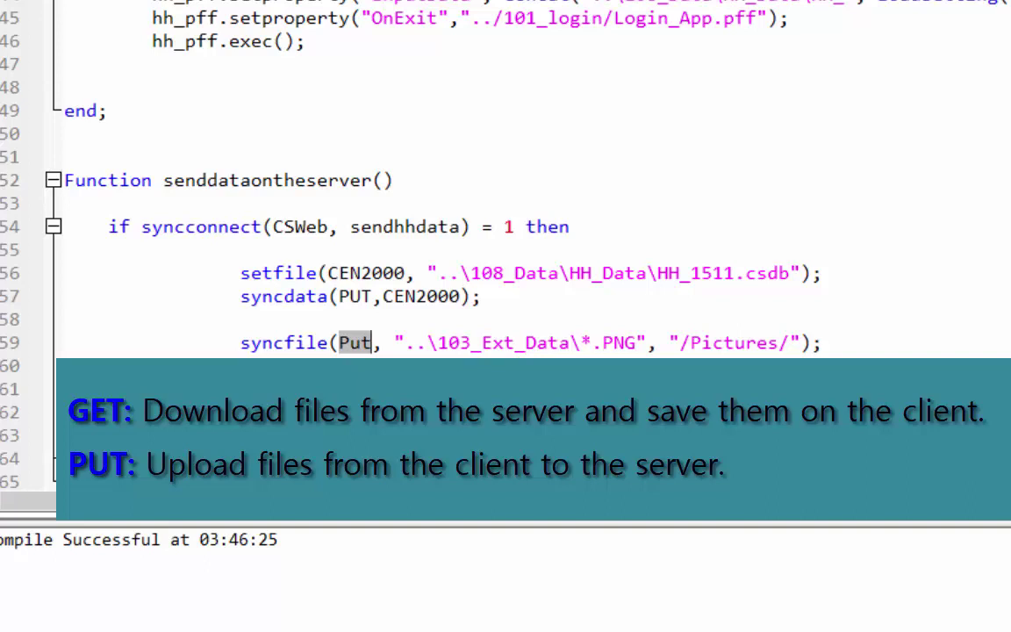
{"action": "left_click", "coordinate": [394, 343]}
{"action": "left_click_drag", "start_coordinate": [395, 342], "coordinate": [649, 343]}
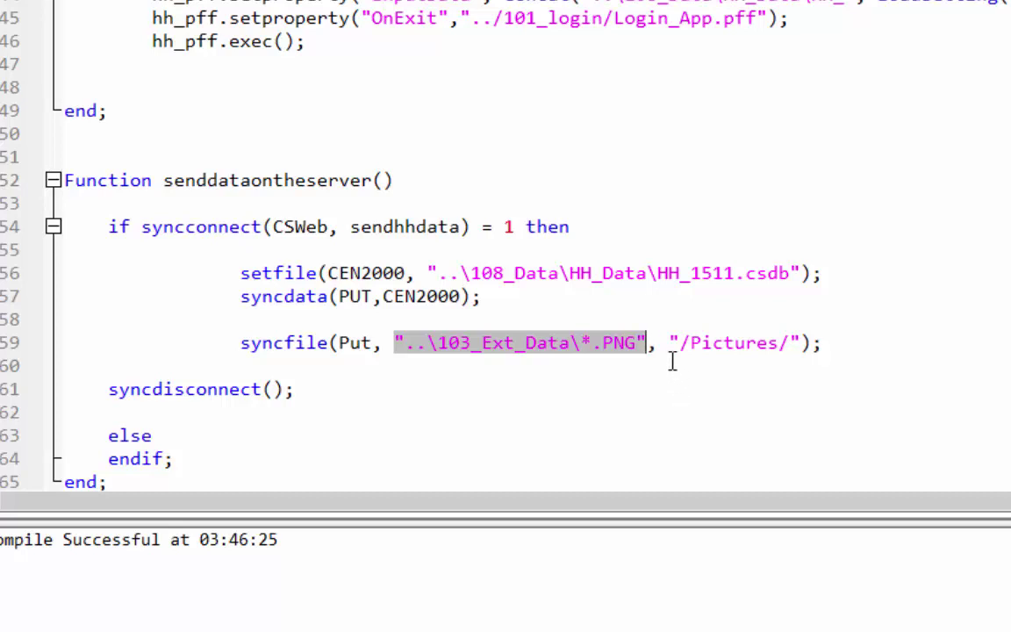
{"action": "left_click_drag", "start_coordinate": [670, 342], "coordinate": [800, 343]}
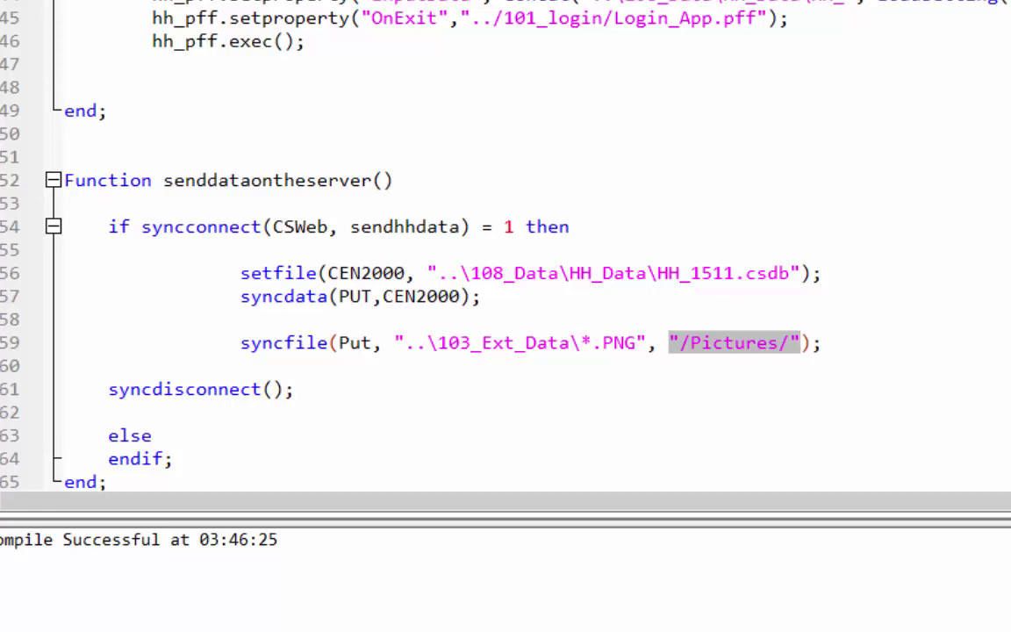
Step: Run Login_App in CSEntry and send the household data to the CSWeb server
{"action": "mouse_move", "coordinate": [445, 604]}
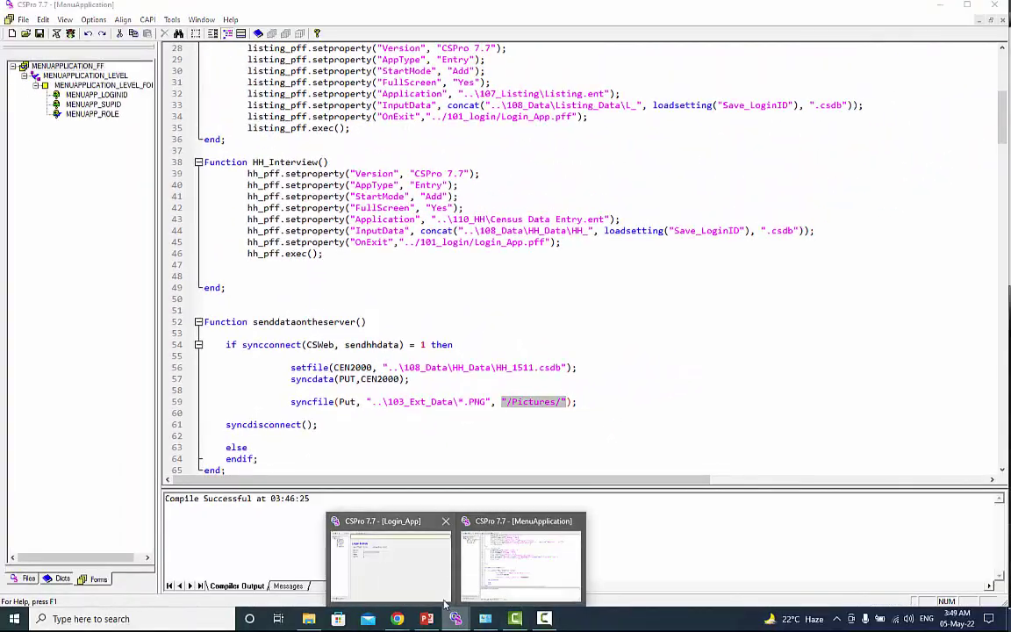
{"action": "left_click", "coordinate": [402, 546]}
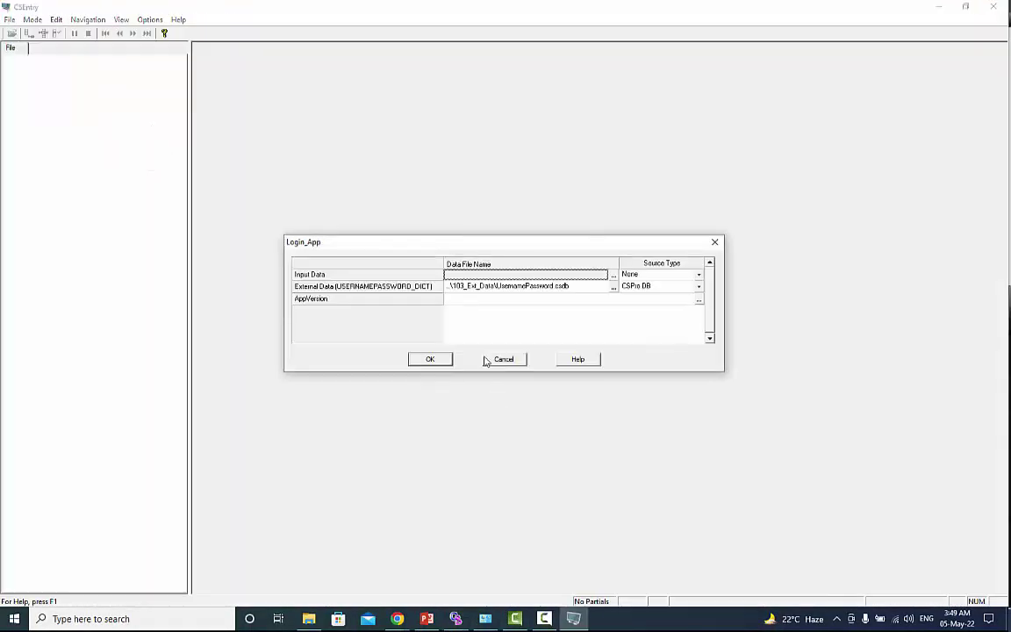
{"action": "left_click", "coordinate": [446, 357]}
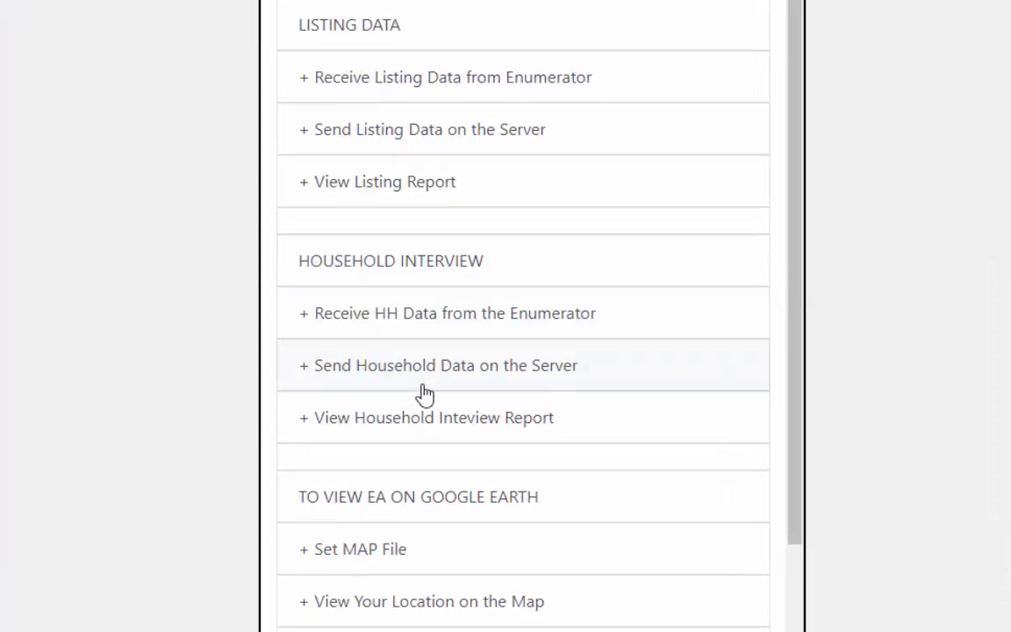
{"action": "left_click", "coordinate": [413, 384]}
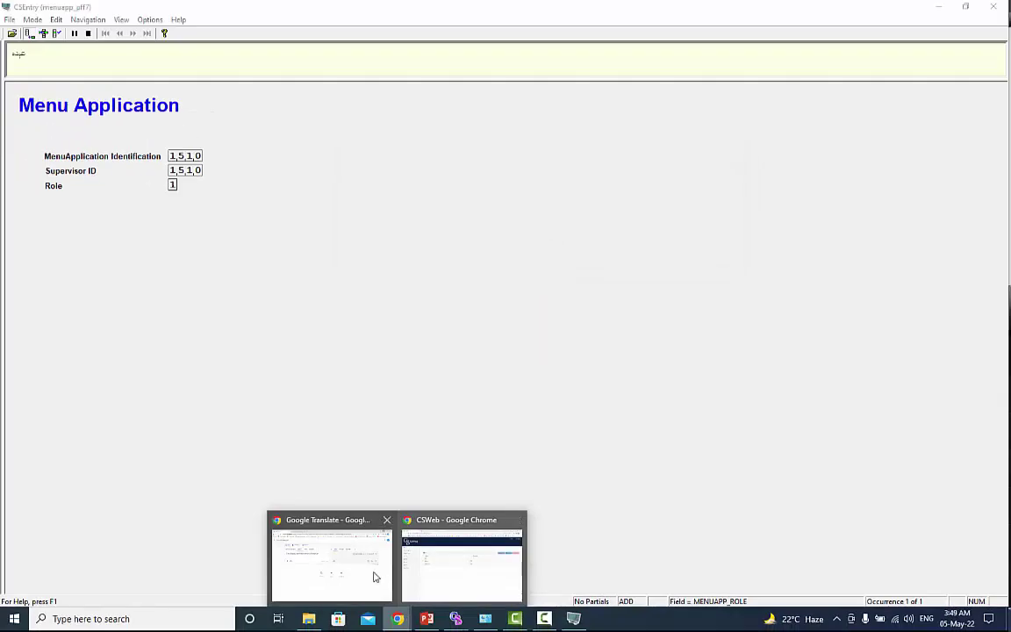
{"action": "left_click", "coordinate": [440, 568]}
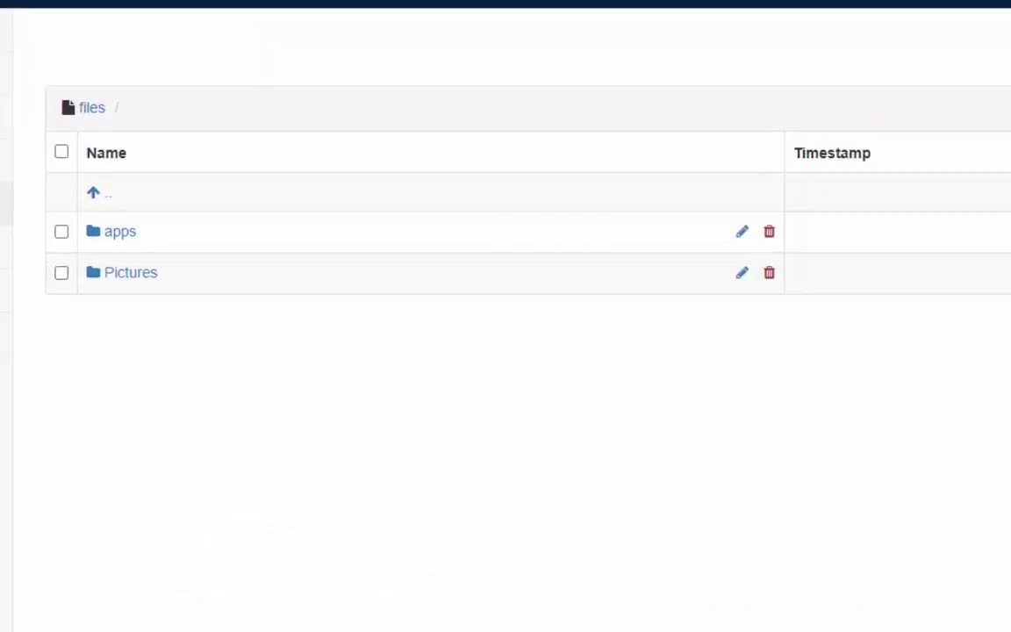
Step: Open CSWeb's Pictures folder showing the two uploaded PNGs, then return to the MenuApplication code
{"action": "left_click", "coordinate": [140, 273]}
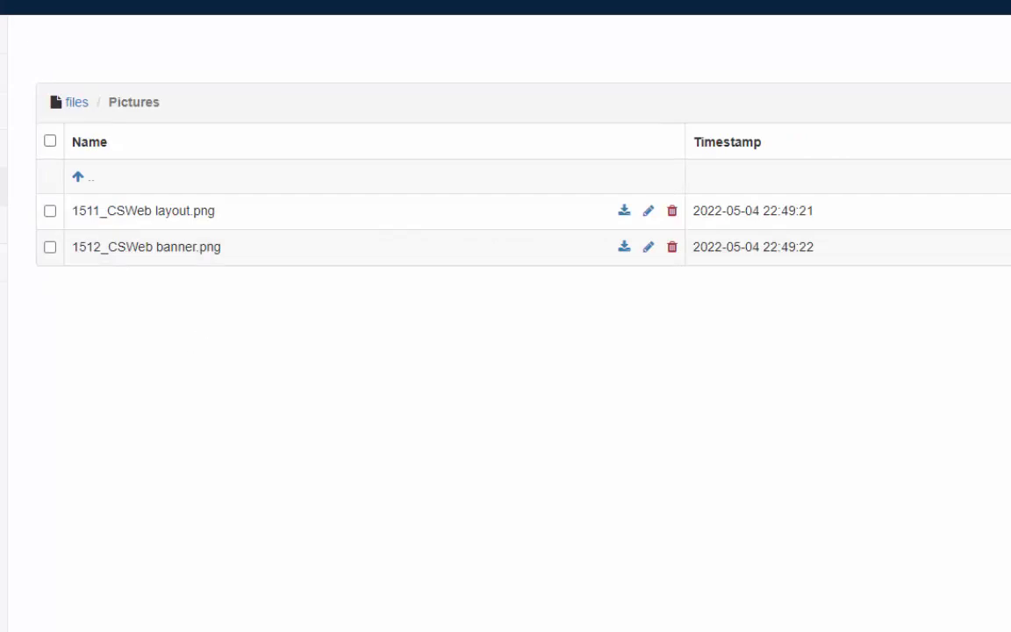
{"action": "mouse_move", "coordinate": [479, 631]}
{"action": "left_click", "coordinate": [579, 625]}
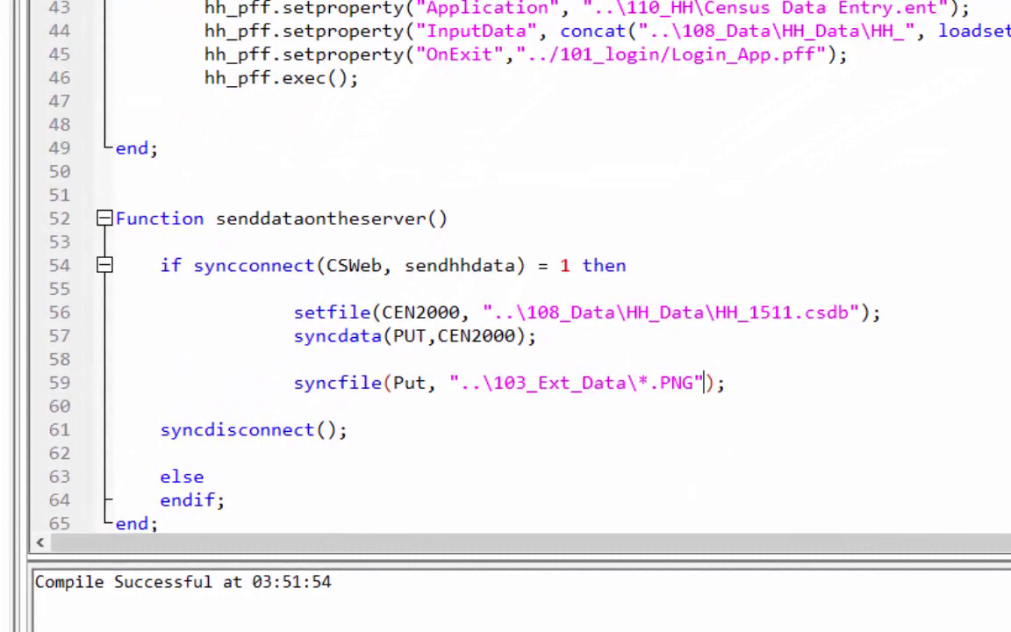
Step: Rerun Login_App and send the household data to the server again
{"action": "left_click", "coordinate": [474, 625]}
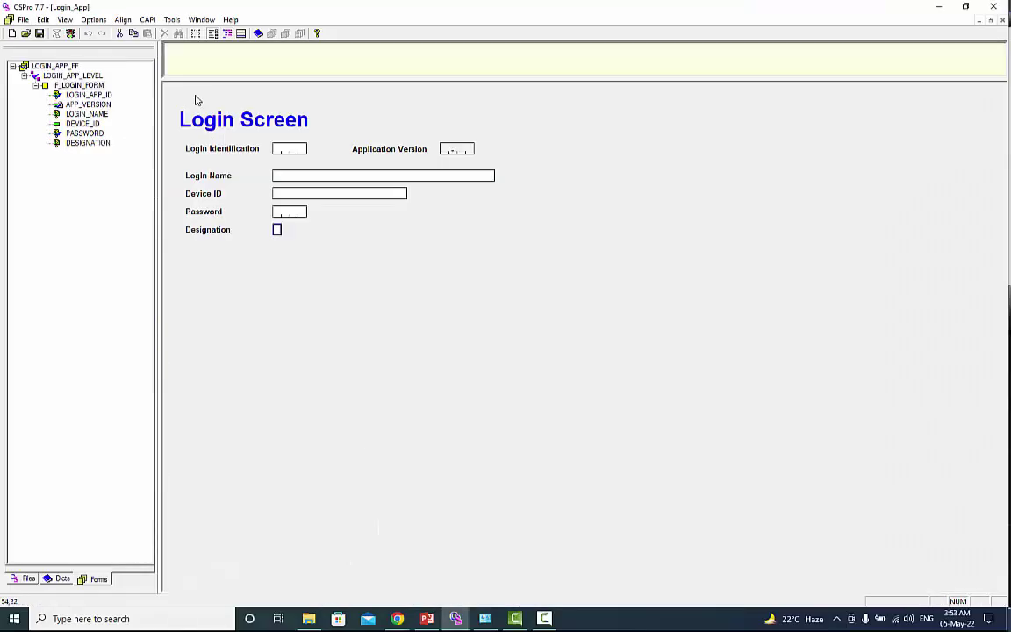
{"action": "key", "text": "ctrl+r"}
{"action": "key", "text": "Return"}
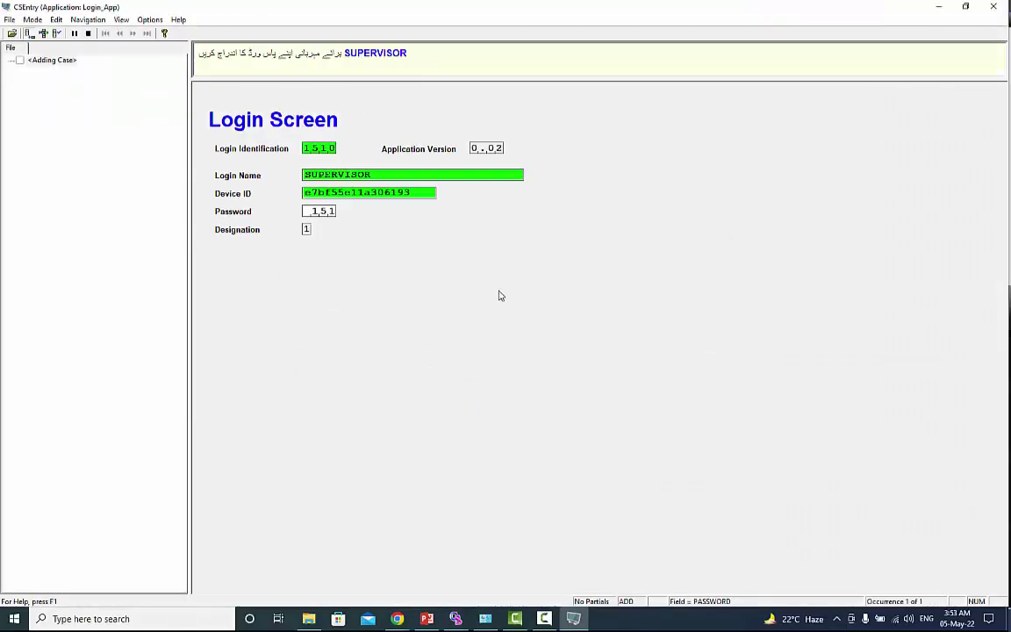
{"action": "left_click", "coordinate": [435, 382]}
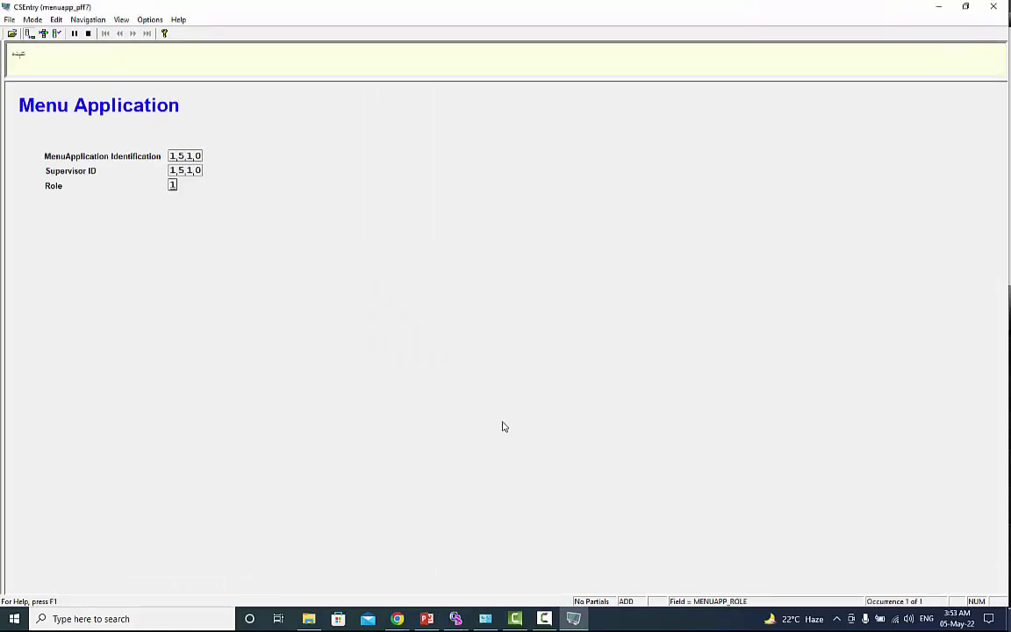
{"action": "mouse_move", "coordinate": [397, 619]}
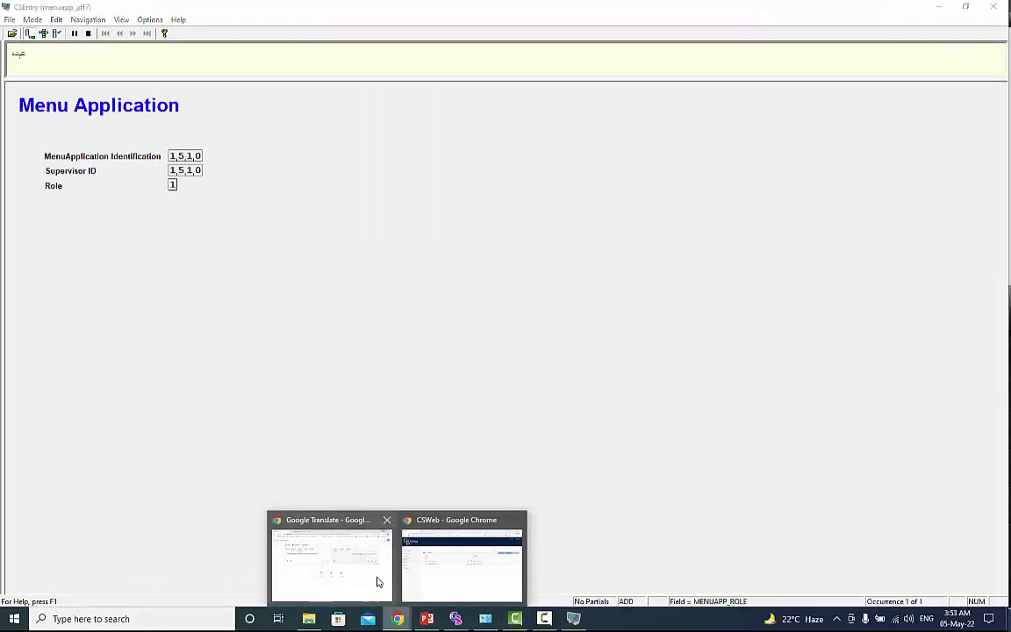
{"action": "left_click", "coordinate": [458, 562]}
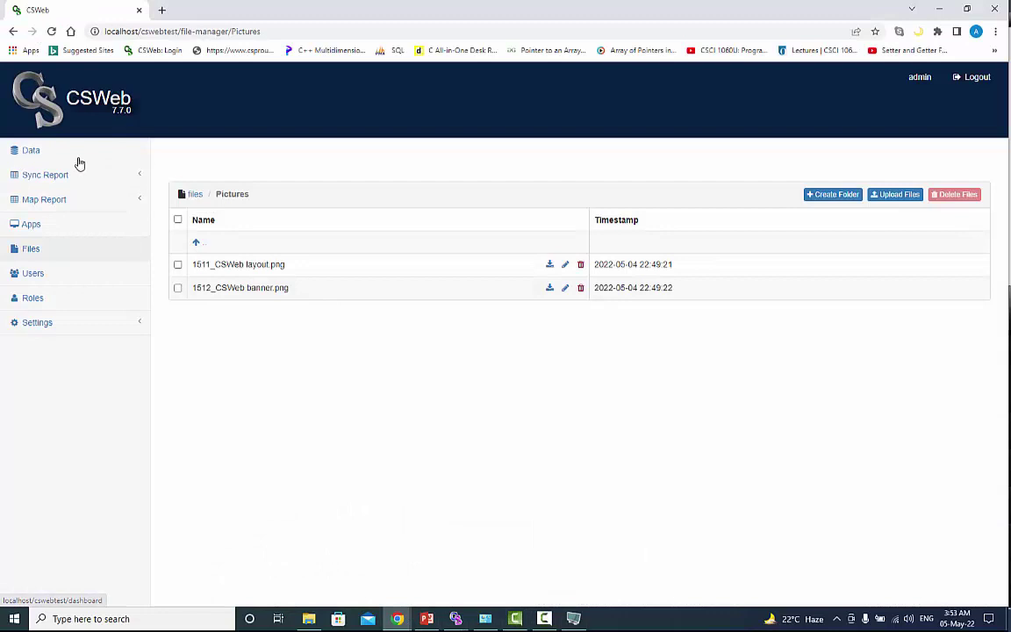
Step: Return to the file-manager root and reload it to check the re-uploaded PNG files
{"action": "left_click", "coordinate": [13, 32]}
{"action": "left_click", "coordinate": [51, 31]}
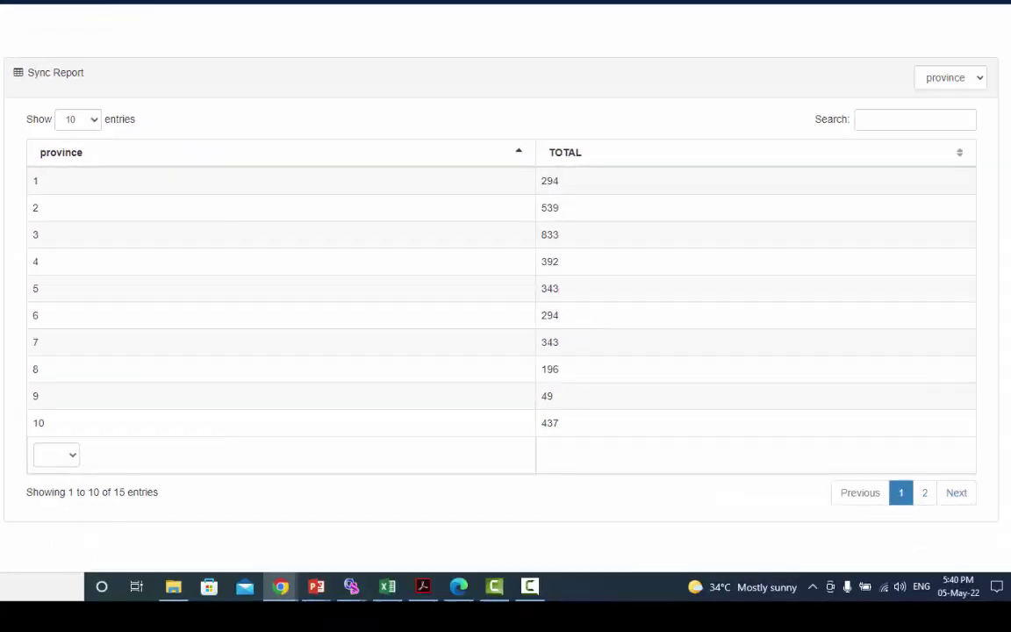
Step: Break the sync report down to EA level, filtered to province 10, district 15, village 99
{"action": "left_click", "coordinate": [981, 80]}
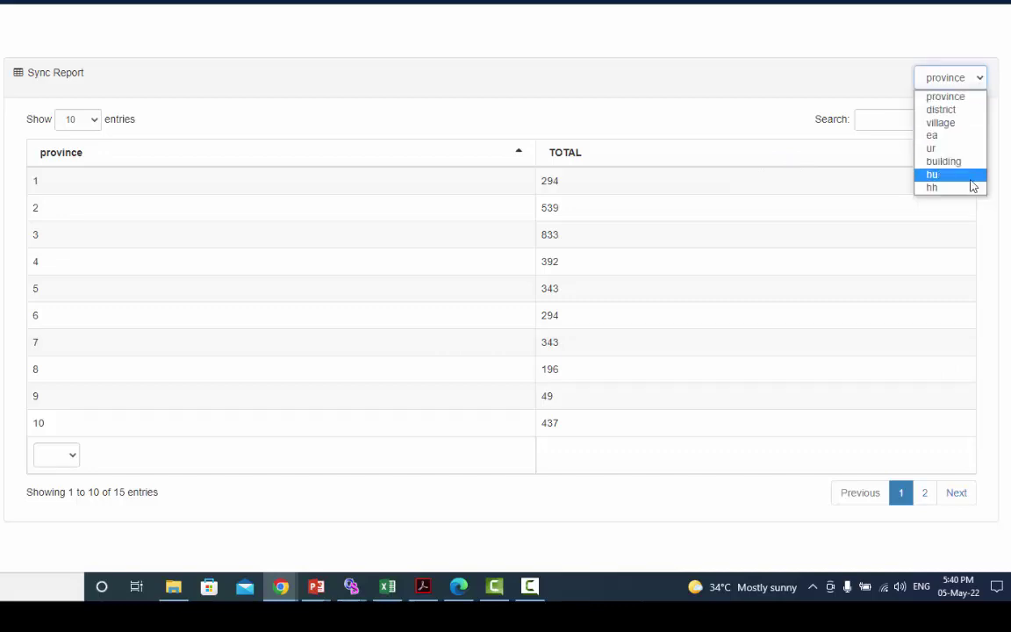
{"action": "left_click", "coordinate": [945, 138]}
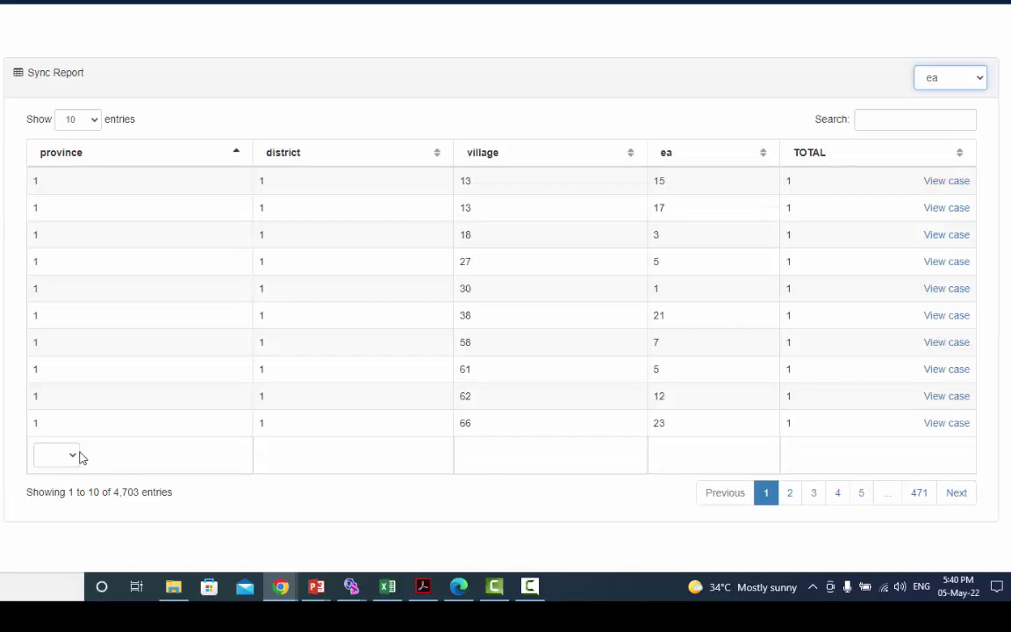
{"action": "left_click", "coordinate": [75, 459]}
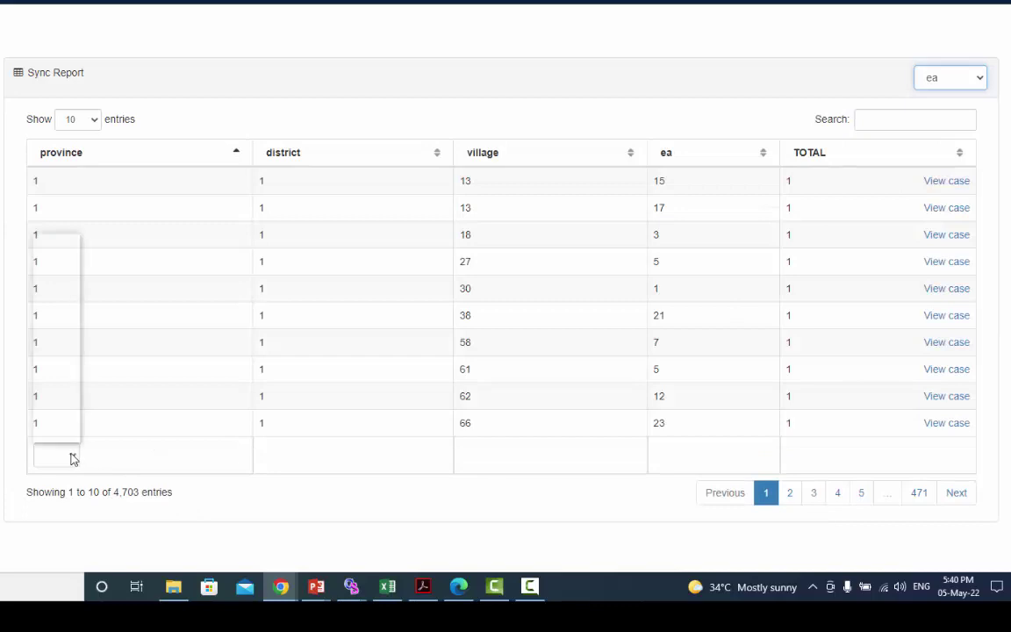
{"action": "left_click", "coordinate": [57, 367]}
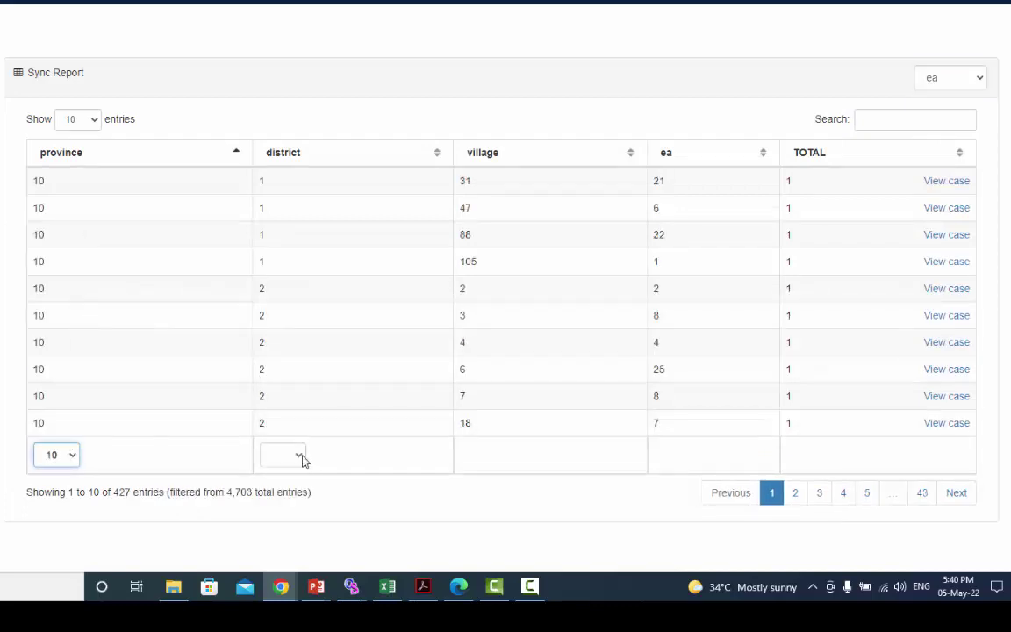
{"action": "left_click", "coordinate": [288, 456]}
{"action": "left_click", "coordinate": [278, 420]}
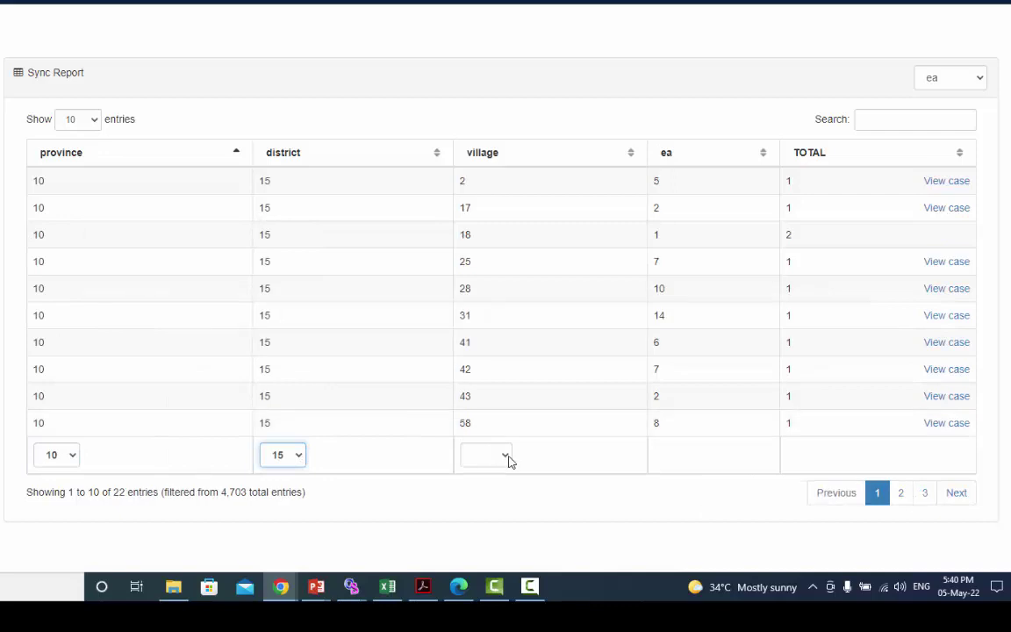
{"action": "left_click", "coordinate": [500, 455]}
{"action": "left_click", "coordinate": [492, 368]}
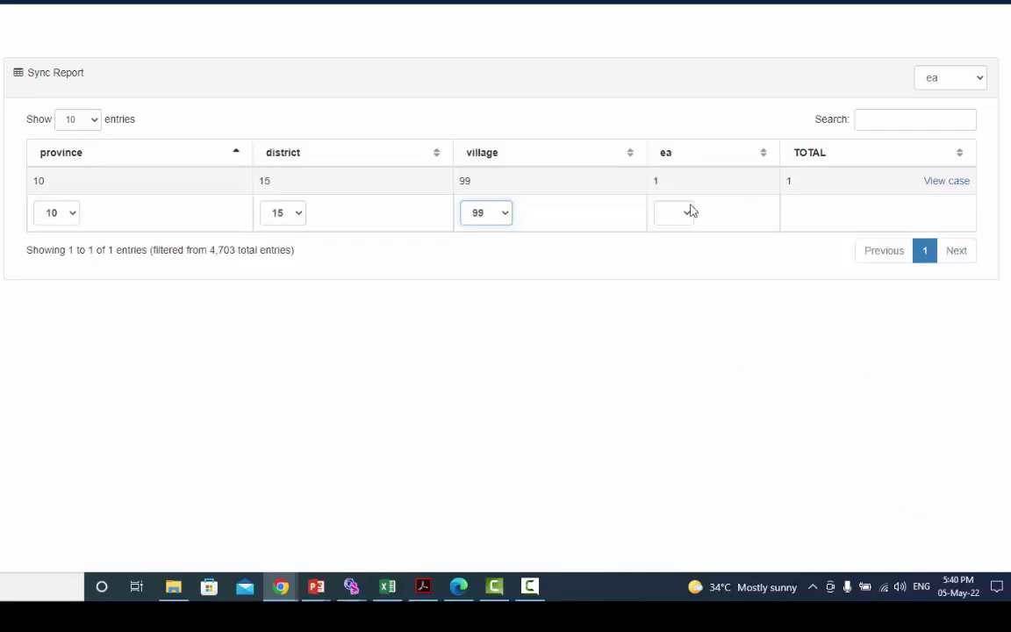
Step: View the single remaining case, close it, and clear the province filter
{"action": "left_click", "coordinate": [960, 184]}
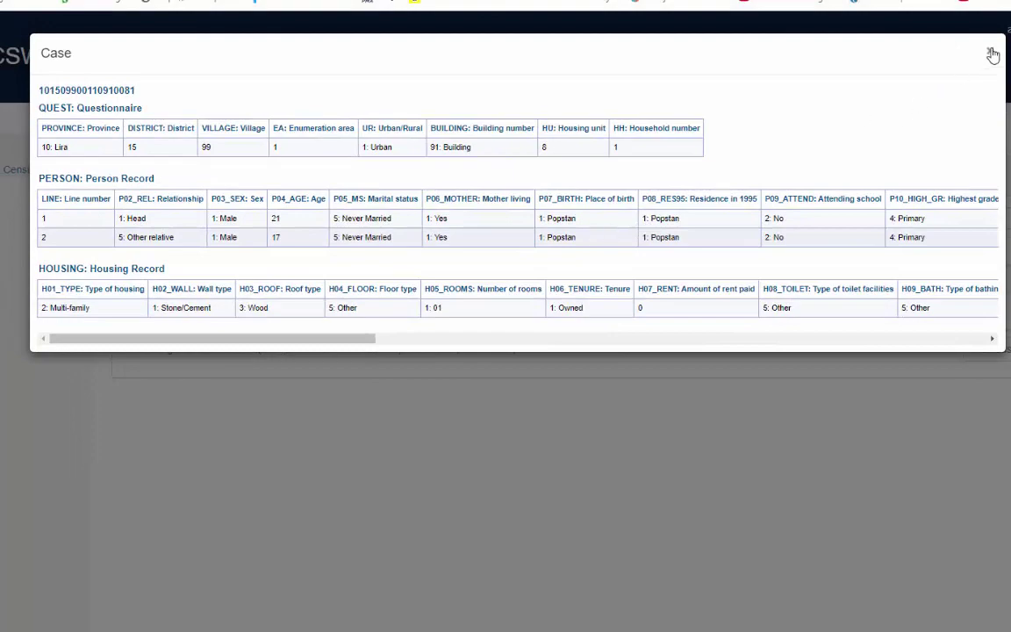
{"action": "left_click", "coordinate": [993, 55]}
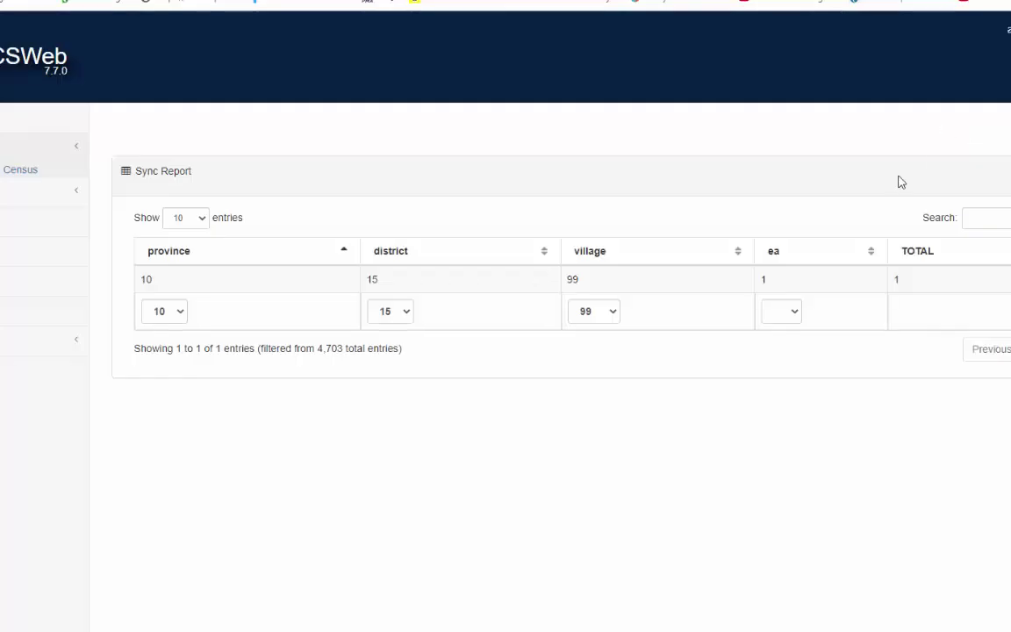
{"action": "left_click", "coordinate": [169, 318]}
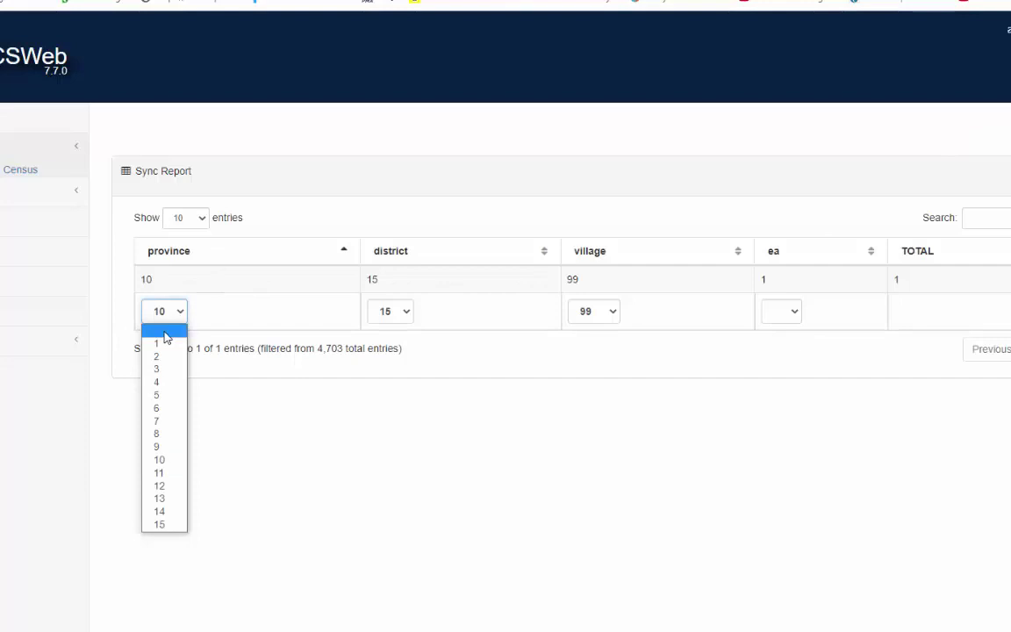
{"action": "left_click", "coordinate": [163, 328]}
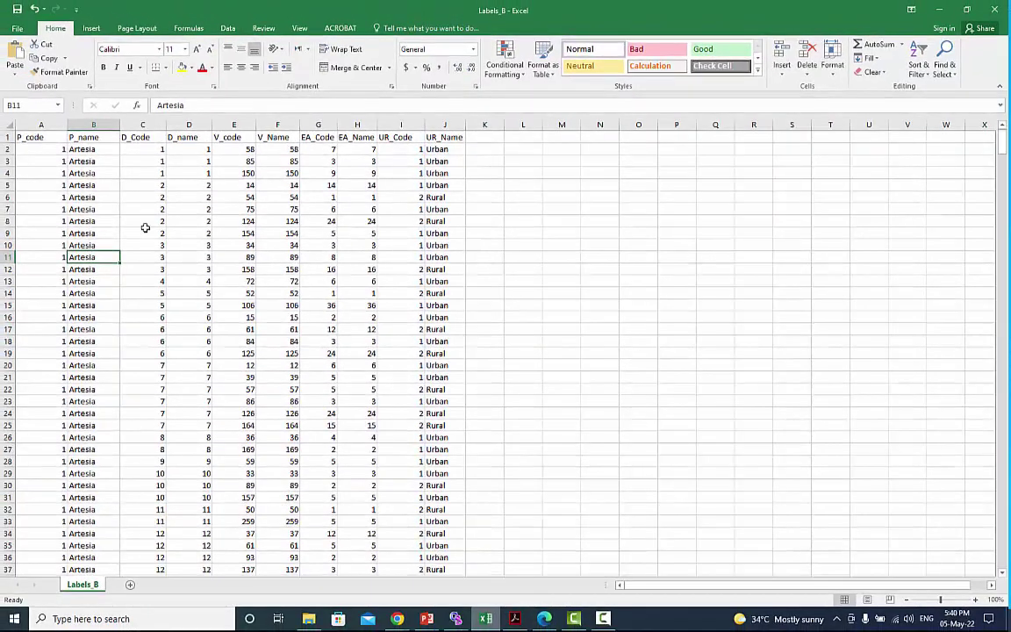
Step: Review the Labels_B columns P_code, P_name, D_Code, D_name, UR_Code and UR_Name
{"action": "left_click", "coordinate": [136, 209]}
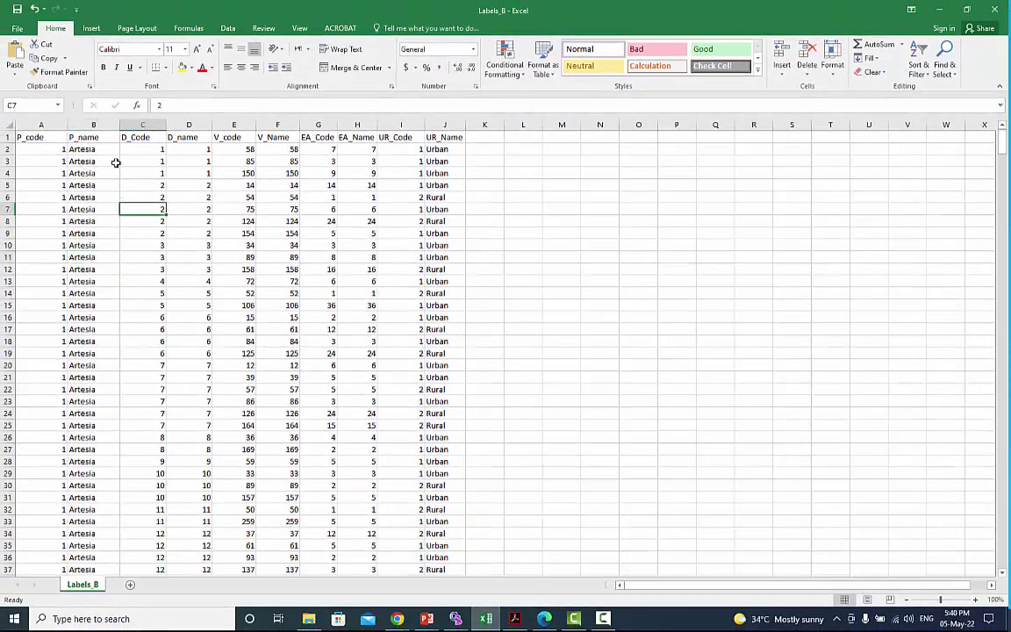
{"action": "left_click", "coordinate": [35, 137]}
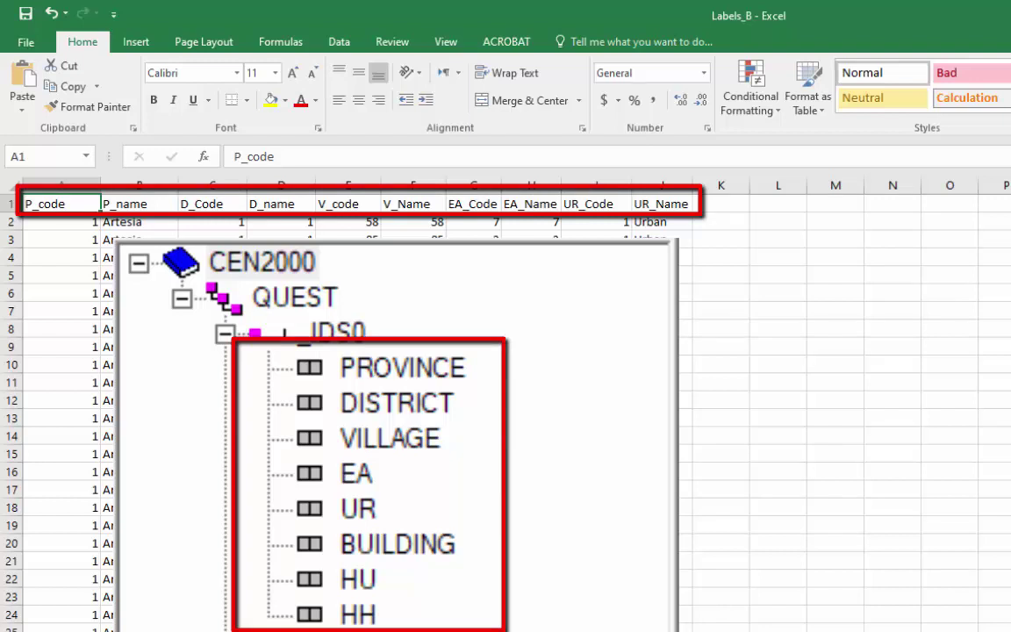
{"action": "left_click", "coordinate": [67, 184]}
{"action": "left_click", "coordinate": [136, 185]}
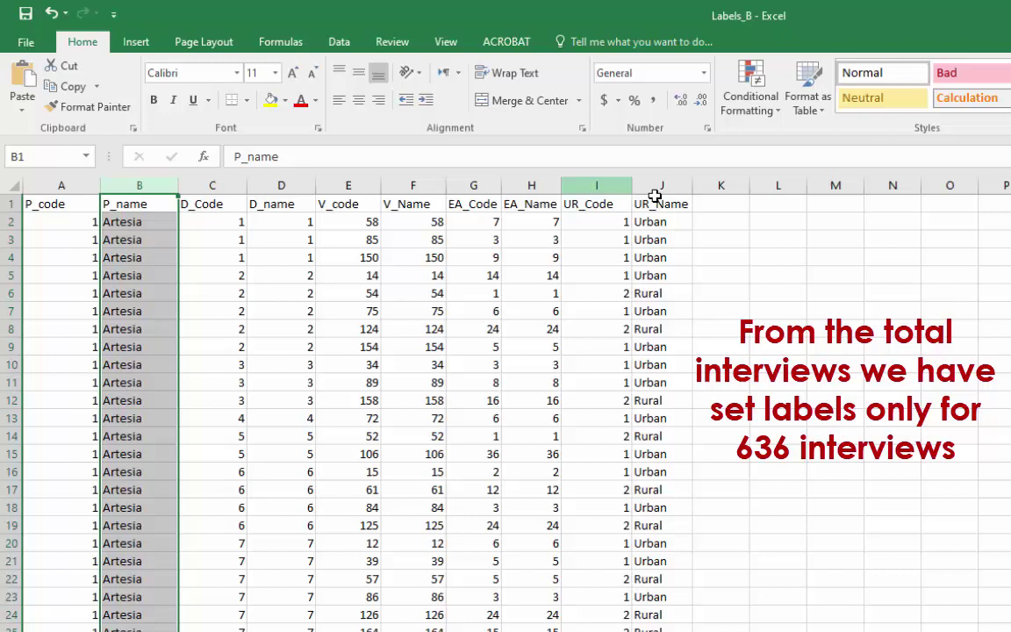
{"action": "left_click_drag", "start_coordinate": [597, 185], "coordinate": [660, 187]}
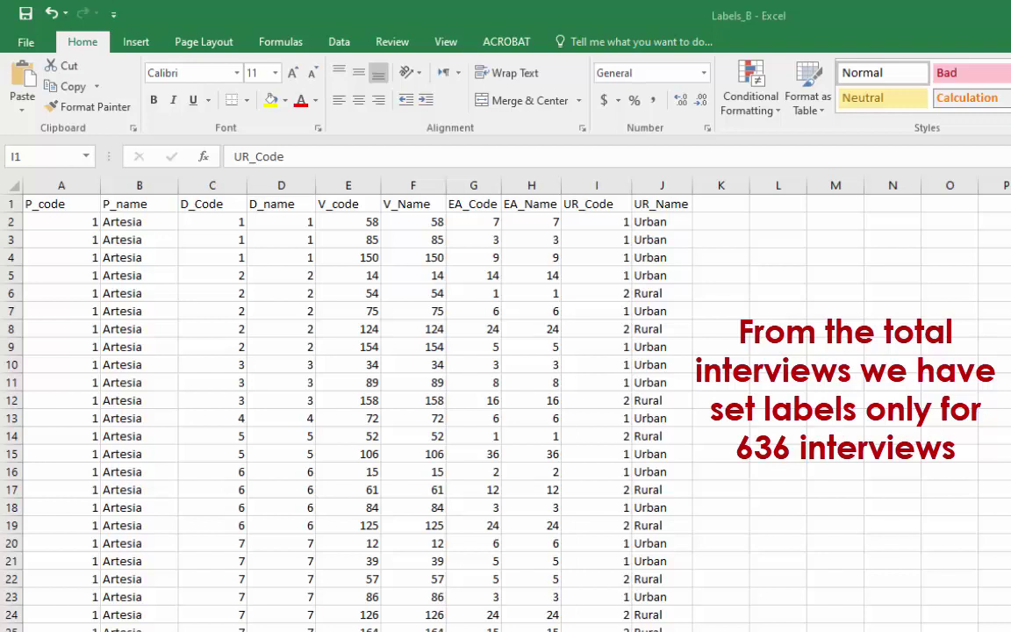
{"action": "left_click", "coordinate": [83, 185]}
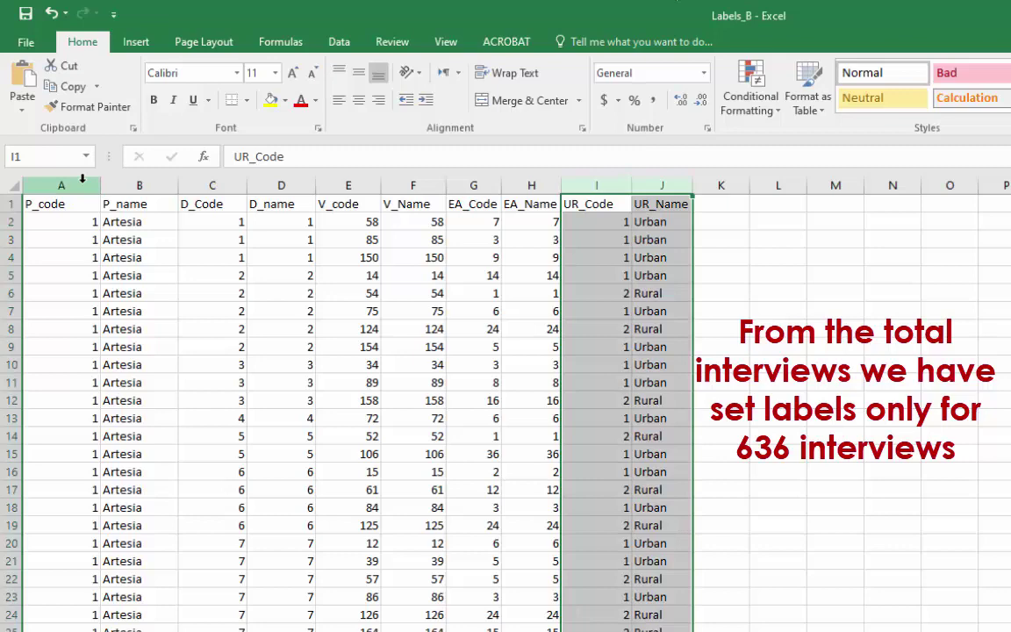
{"action": "left_click", "coordinate": [128, 185]}
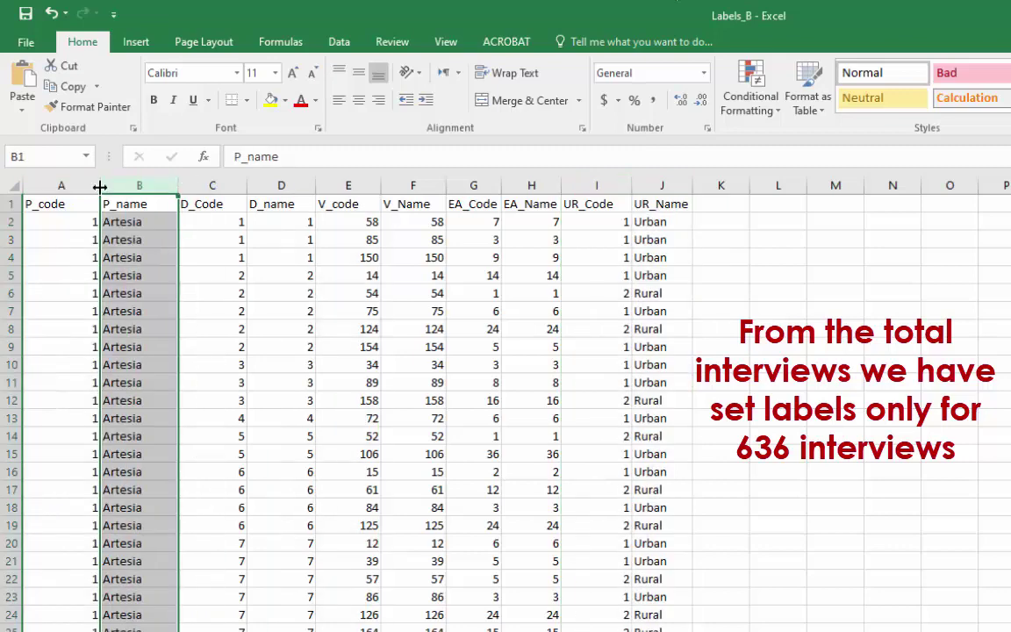
{"action": "left_click", "coordinate": [68, 185]}
{"action": "left_click", "coordinate": [137, 186]}
{"action": "left_click", "coordinate": [212, 188]}
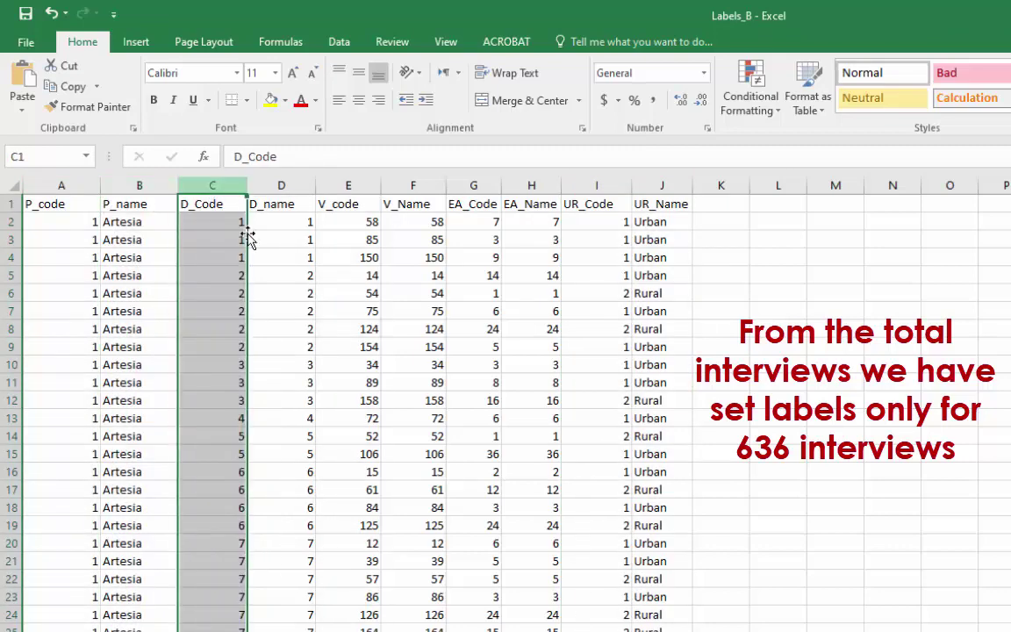
{"action": "left_click", "coordinate": [290, 188]}
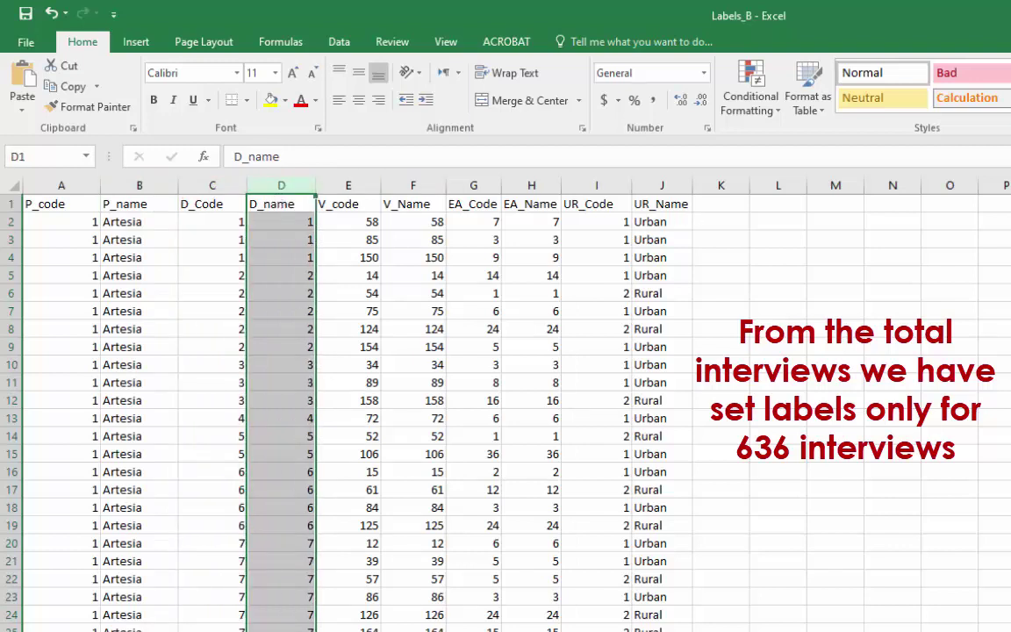
Step: Save the Labels_B sheet as Labels_B in CSV (Comma delimited) format
{"action": "left_click", "coordinate": [27, 41]}
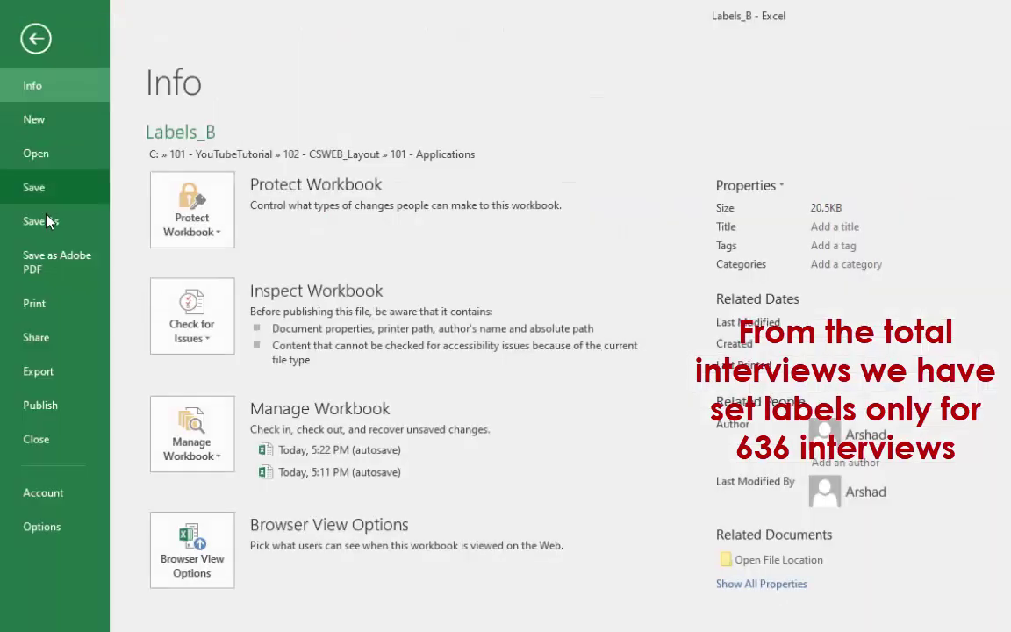
{"action": "left_click", "coordinate": [49, 221]}
{"action": "left_click", "coordinate": [295, 270]}
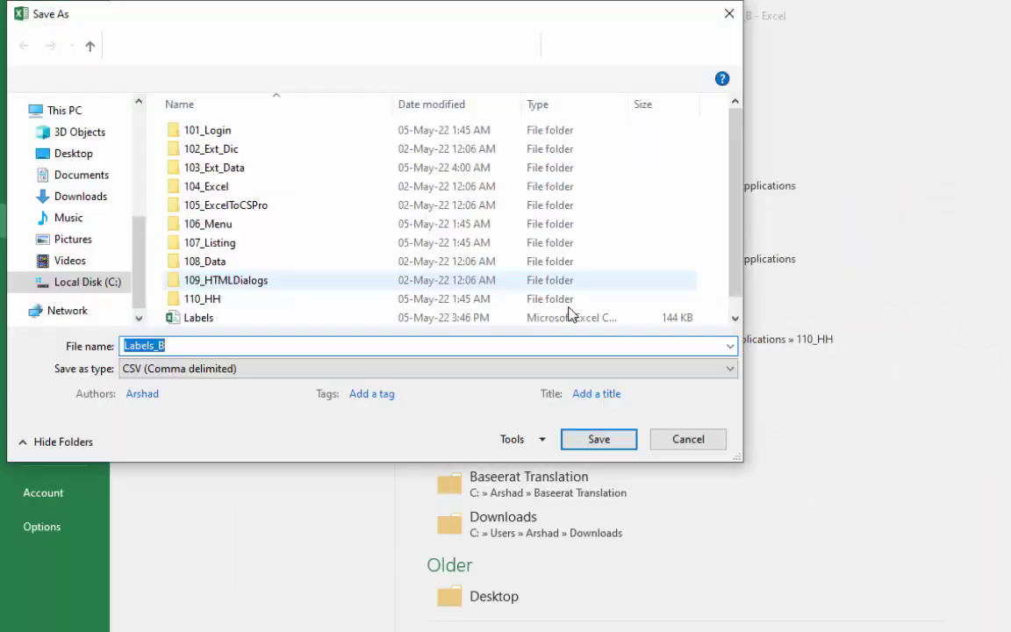
{"action": "key", "text": "Return"}
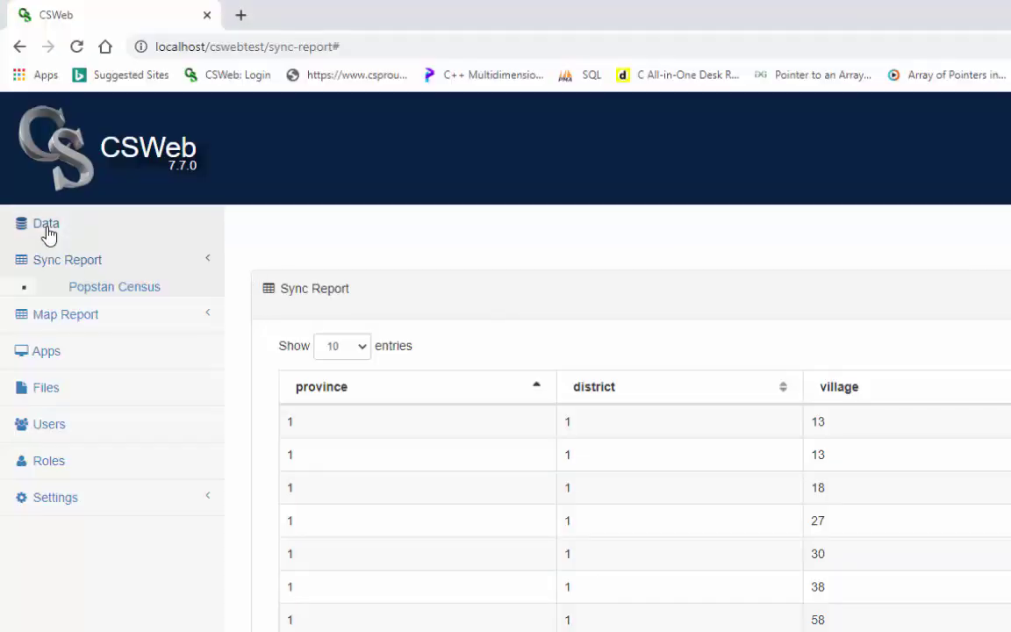
{"action": "left_click", "coordinate": [47, 233]}
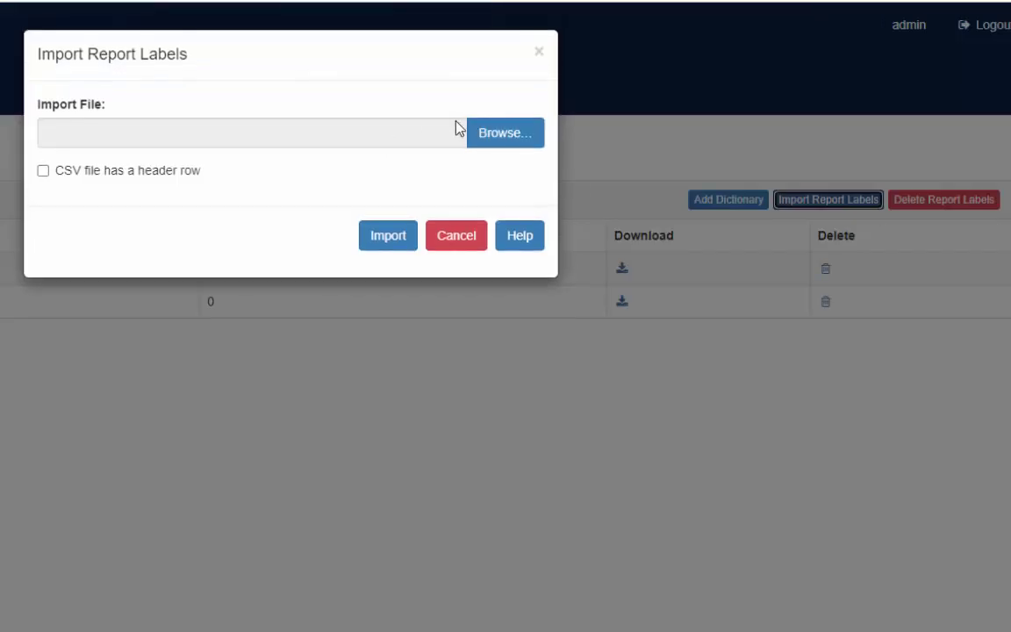
Step: Import Labels_B.csv as report labels with a header row, processing 636 rows
{"action": "left_click", "coordinate": [512, 138]}
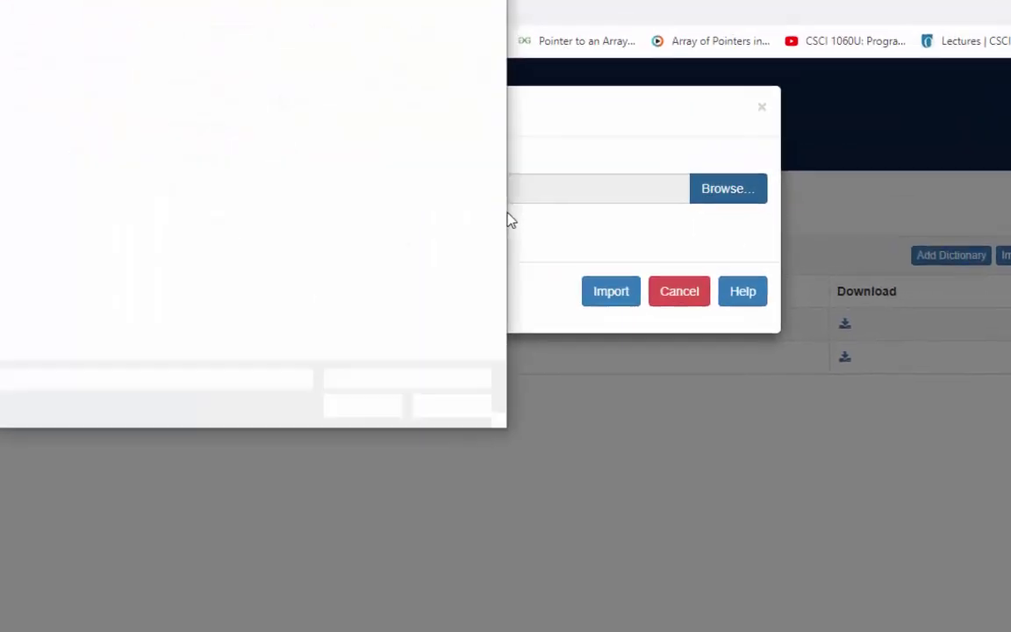
{"action": "left_click", "coordinate": [264, 363]}
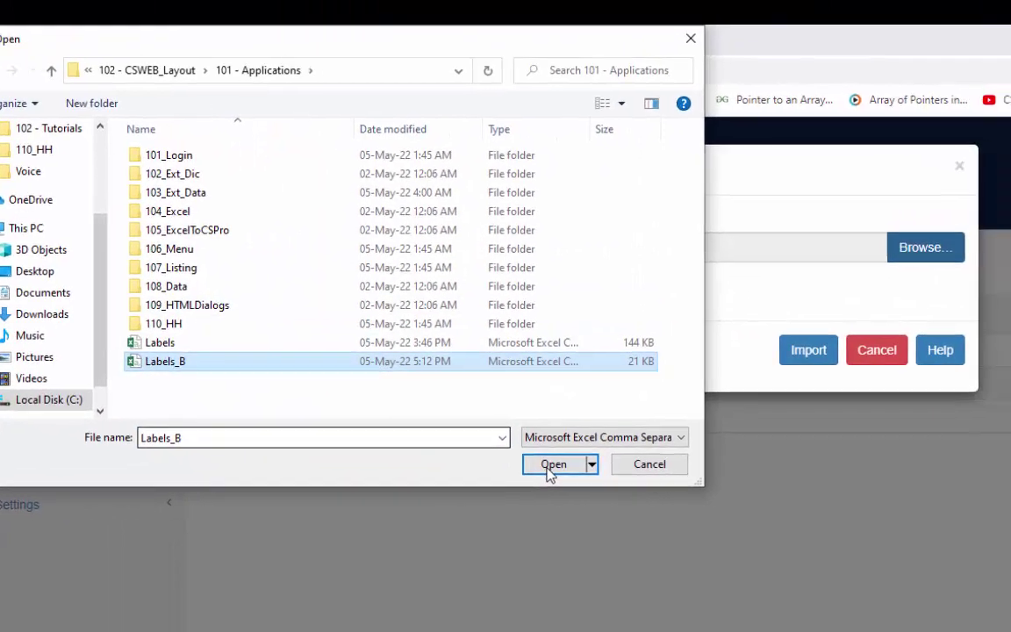
{"action": "left_click", "coordinate": [551, 470]}
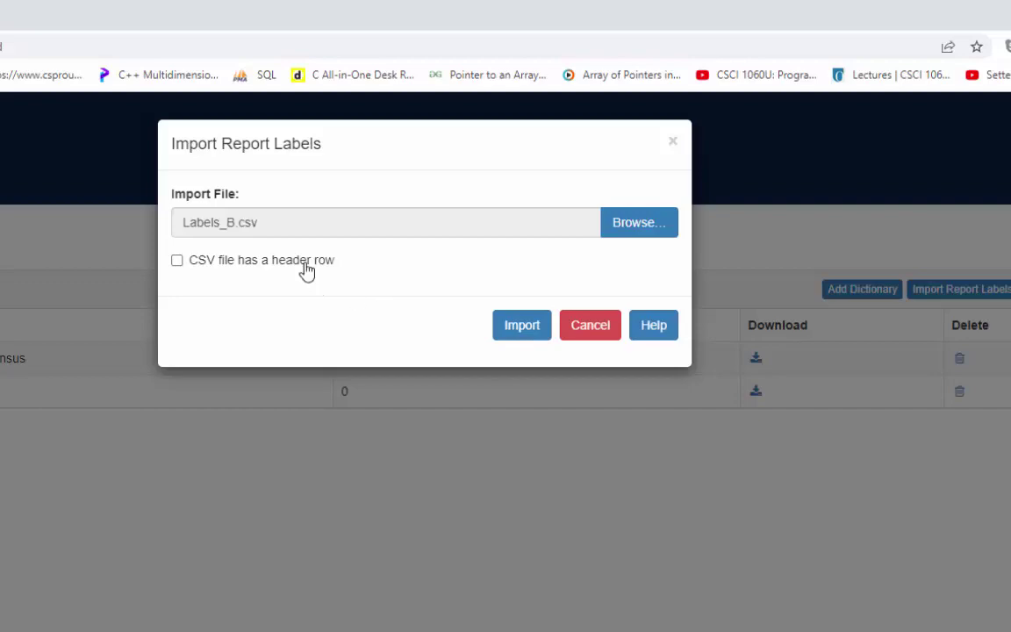
{"action": "left_click", "coordinate": [306, 261]}
{"action": "left_click", "coordinate": [518, 337]}
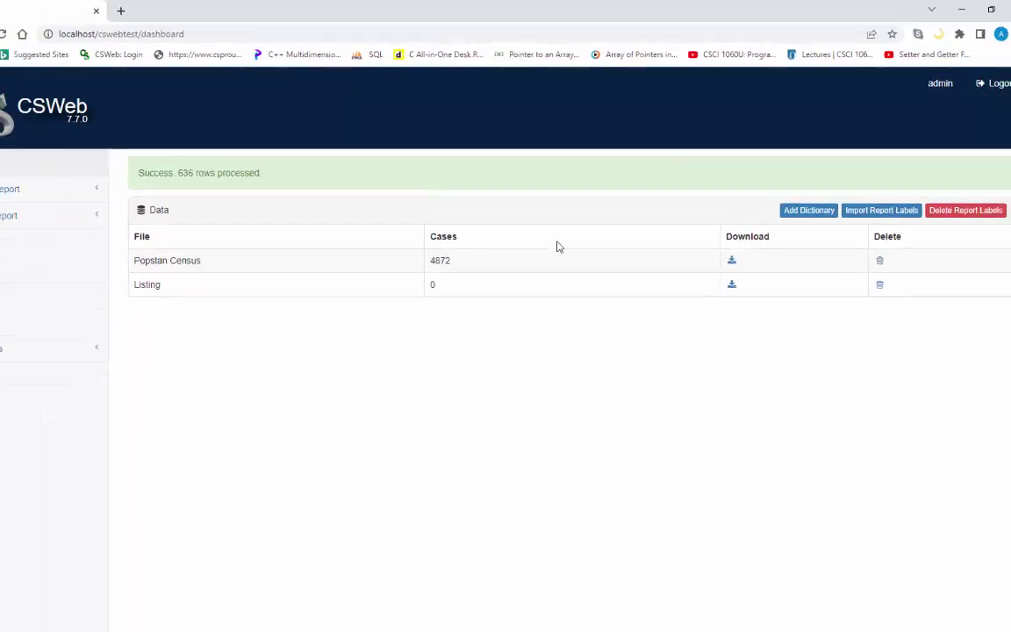
Step: Open the census sync report and break it down to the 'ur' (urban/rural) level
{"action": "left_click", "coordinate": [56, 180]}
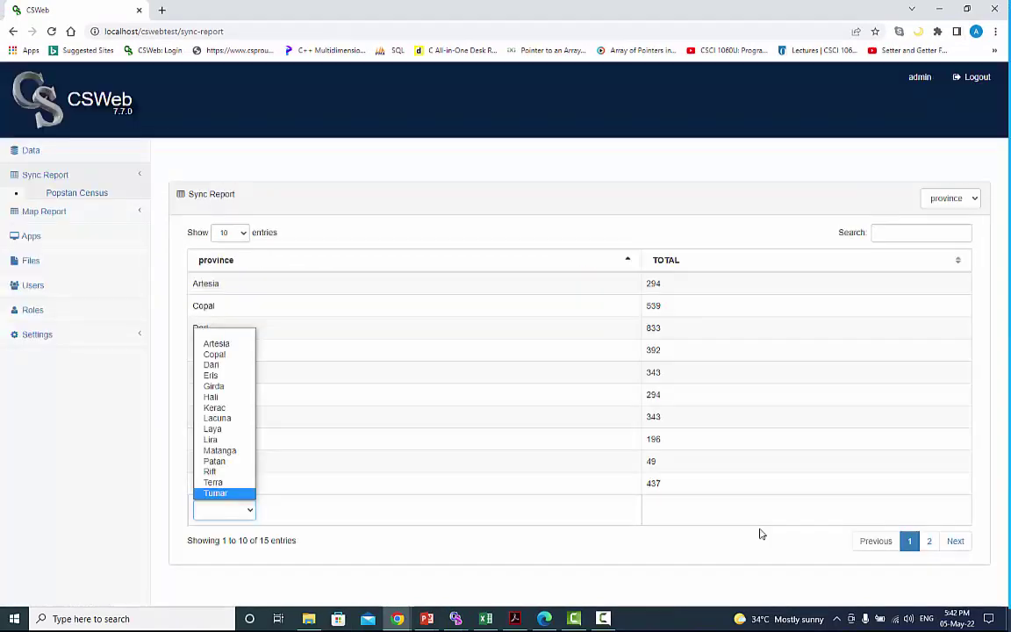
{"action": "left_click", "coordinate": [973, 200]}
{"action": "left_click", "coordinate": [946, 256]}
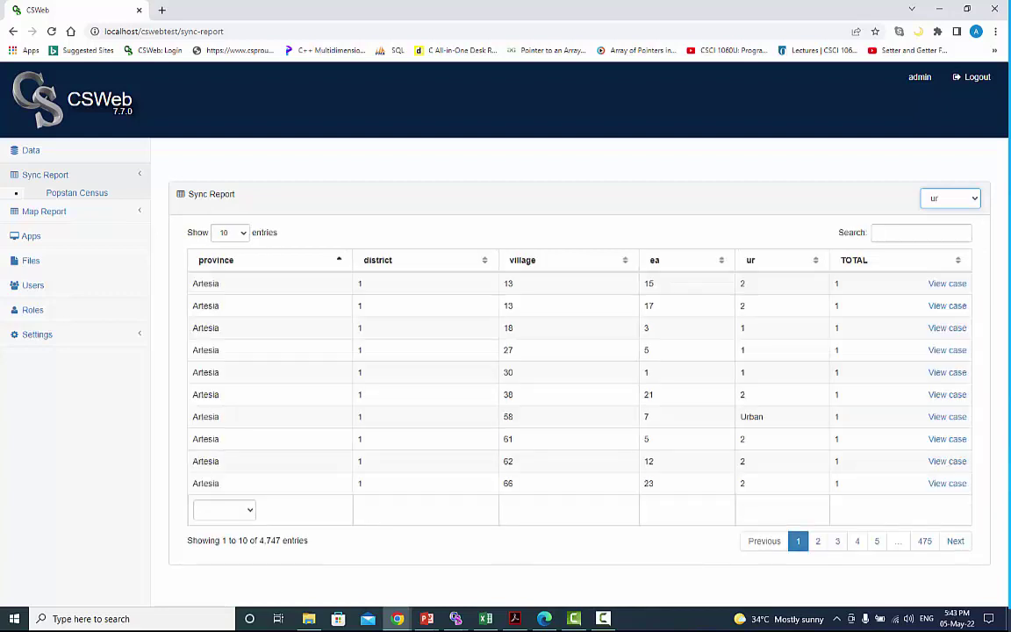
Step: Filter the report to province Dari, district 15 and village 17
{"action": "left_click", "coordinate": [243, 510]}
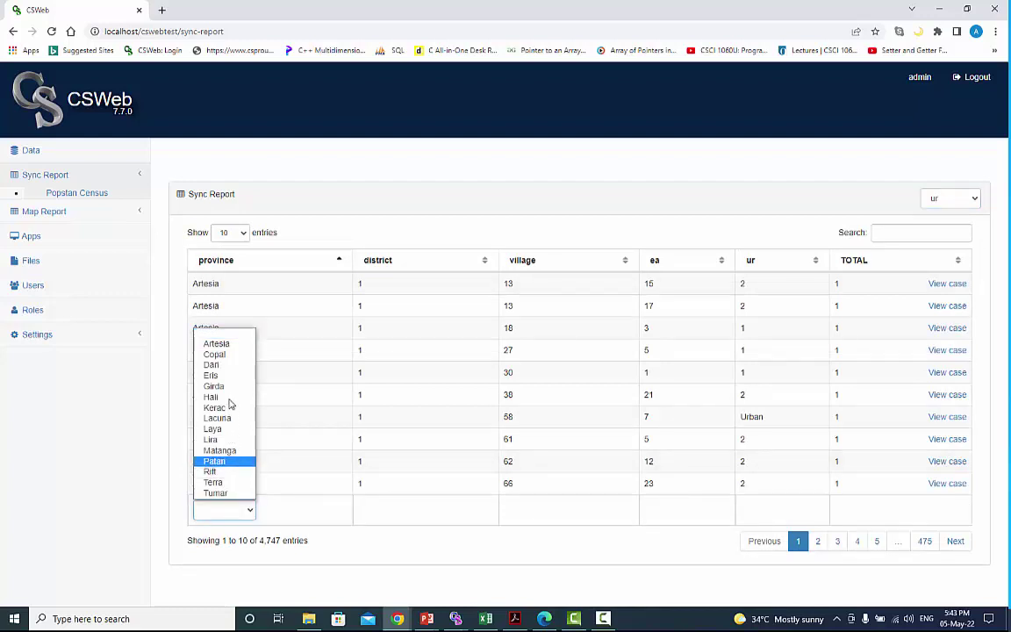
{"action": "left_click", "coordinate": [234, 366]}
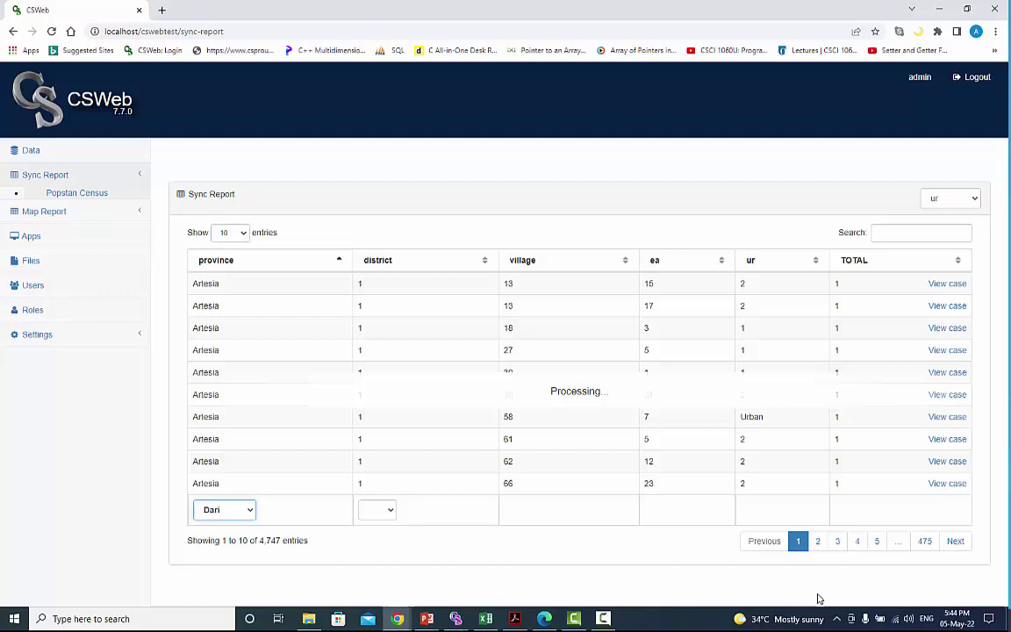
{"action": "left_click", "coordinate": [392, 511]}
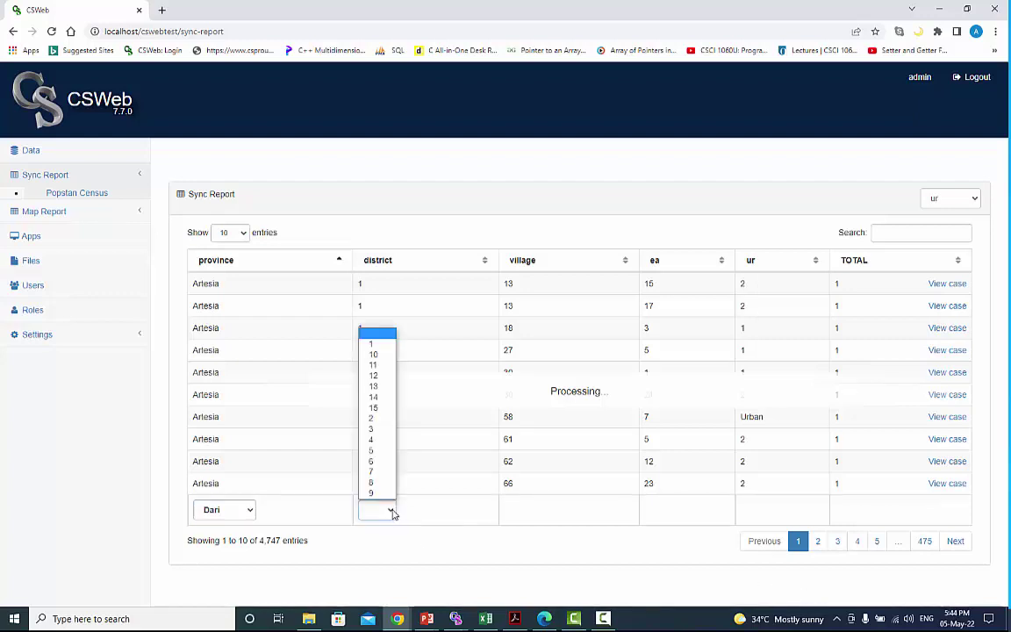
{"action": "left_click", "coordinate": [373, 408]}
{"action": "left_click", "coordinate": [542, 511]}
{"action": "left_click", "coordinate": [524, 414]}
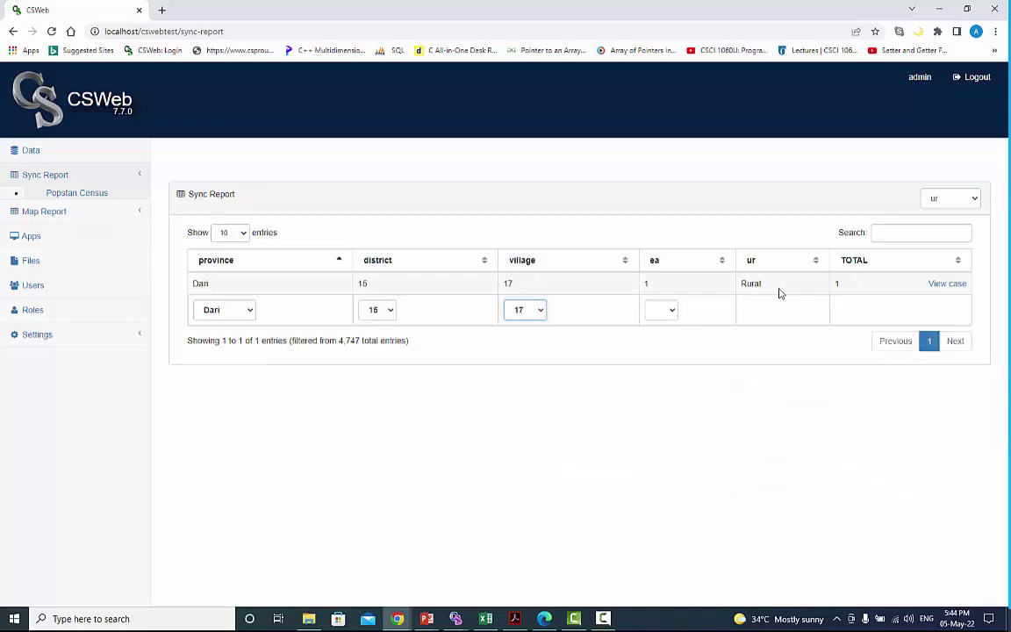
Step: View the remaining Dari case and scroll its occupation, industry and work-status tables
{"action": "left_click", "coordinate": [946, 284]}
{"action": "left_click_drag", "start_coordinate": [348, 364], "coordinate": [754, 392]}
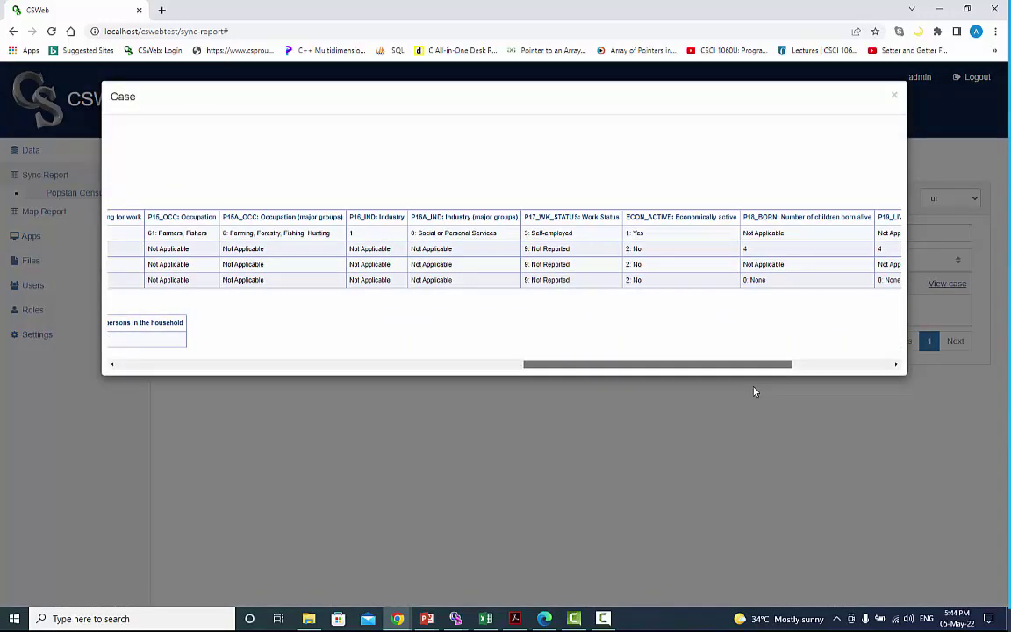